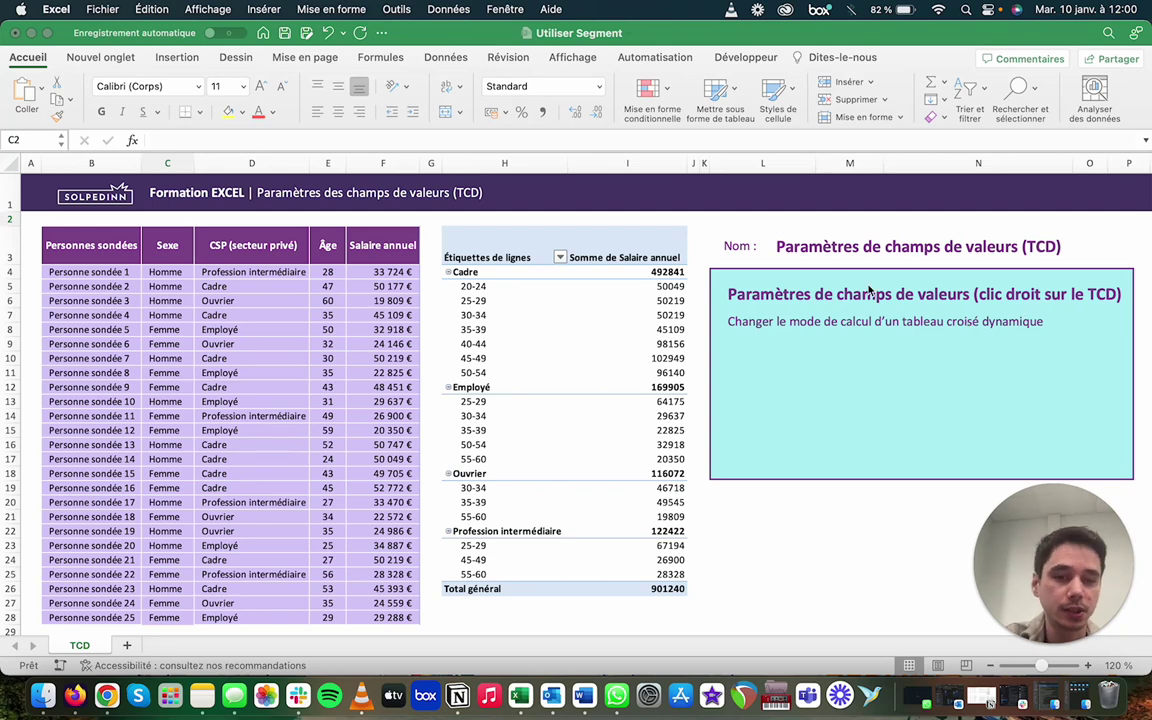
Inspect the salary-sum pivot table's cells and value menu, then select the row-label header.
click(446, 286)
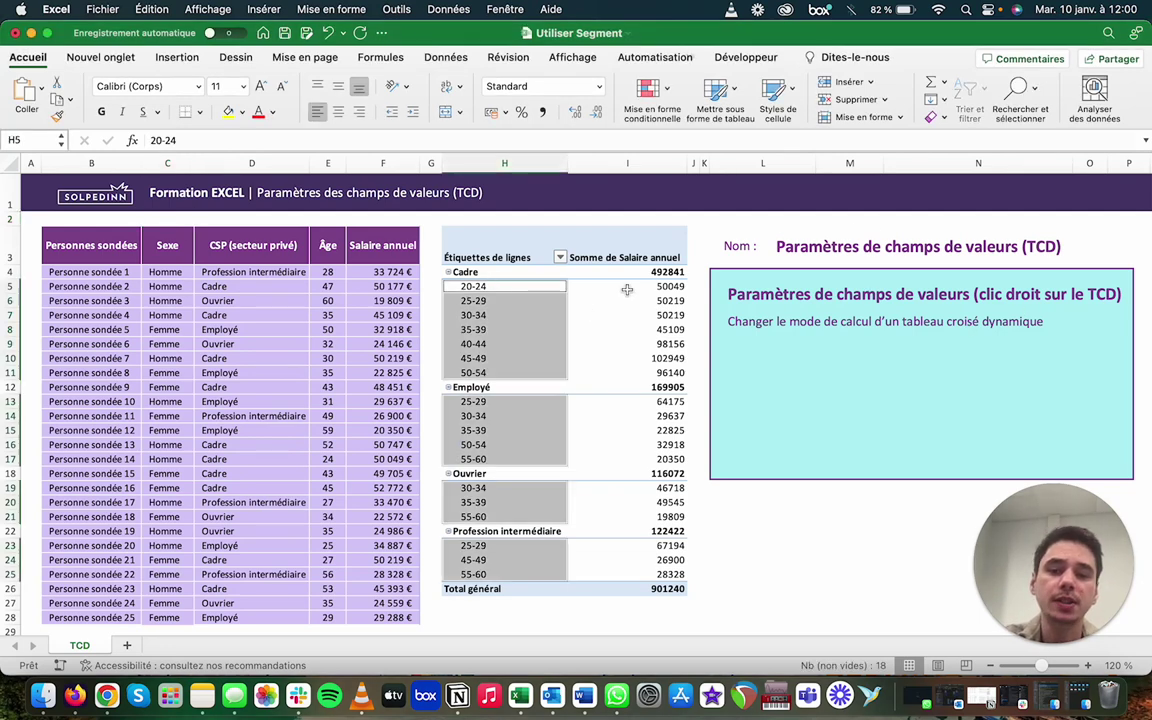
click(662, 272)
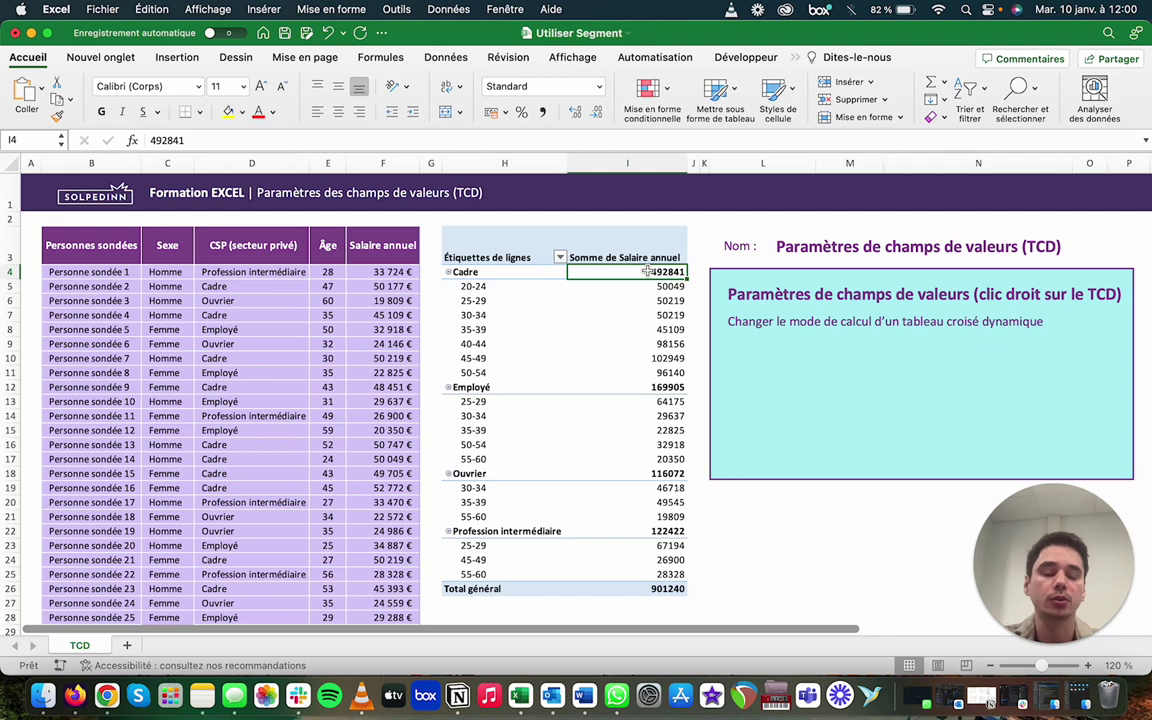
click(645, 329)
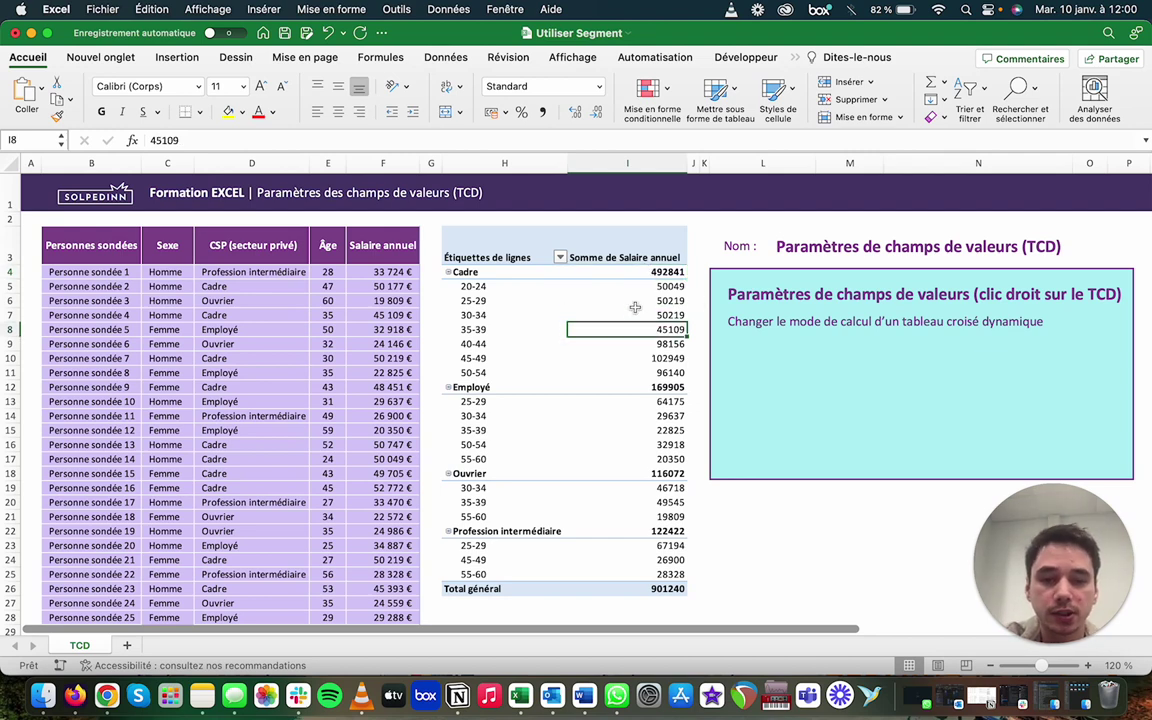
right_click(637, 303)
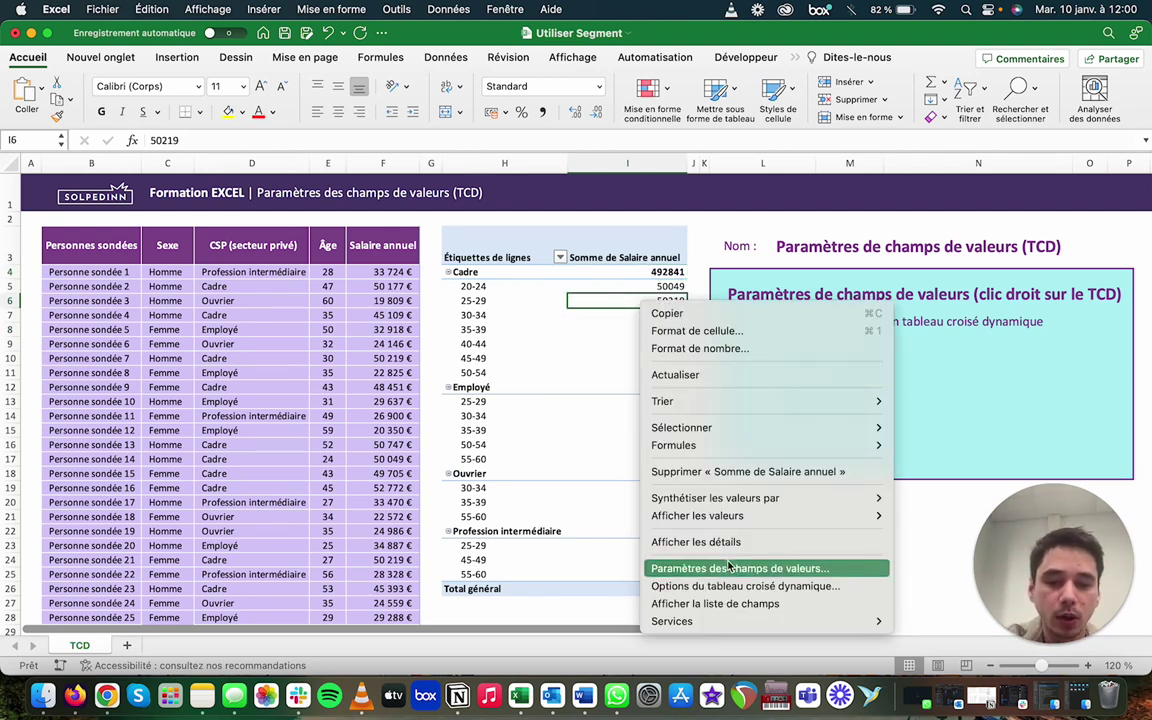
click(505, 321)
click(488, 246)
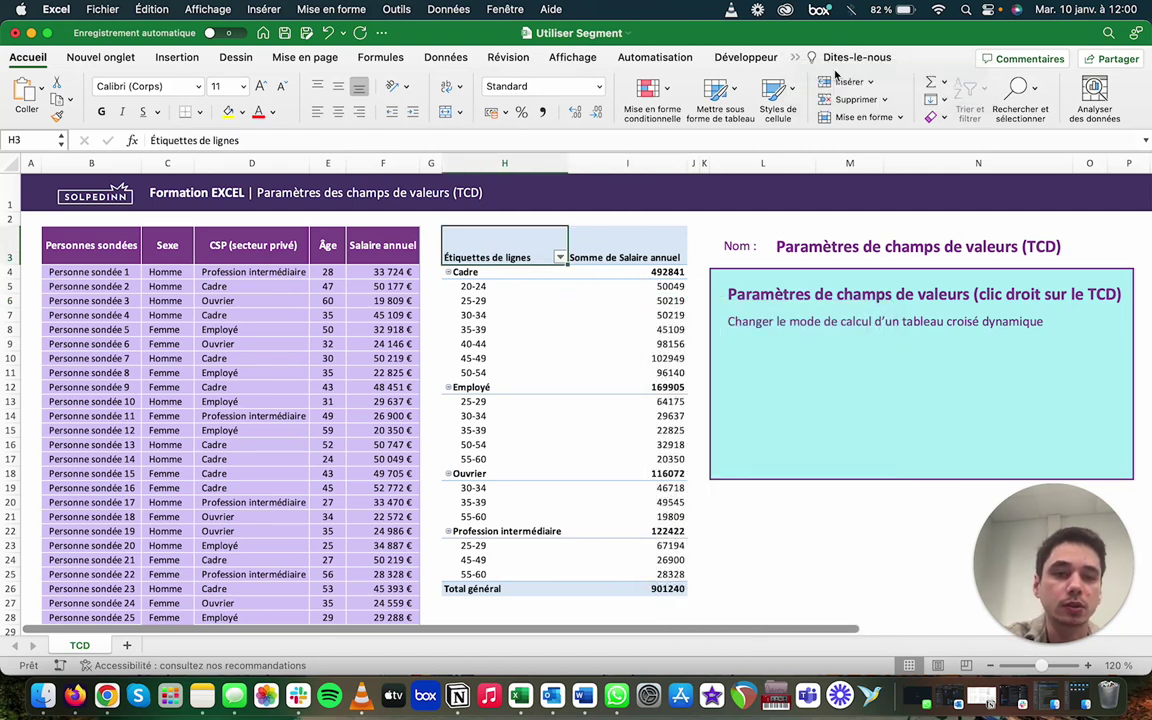
Show the field list, review the Somme de Salaire annuel field settings without changes, then hide it.
click(957, 82)
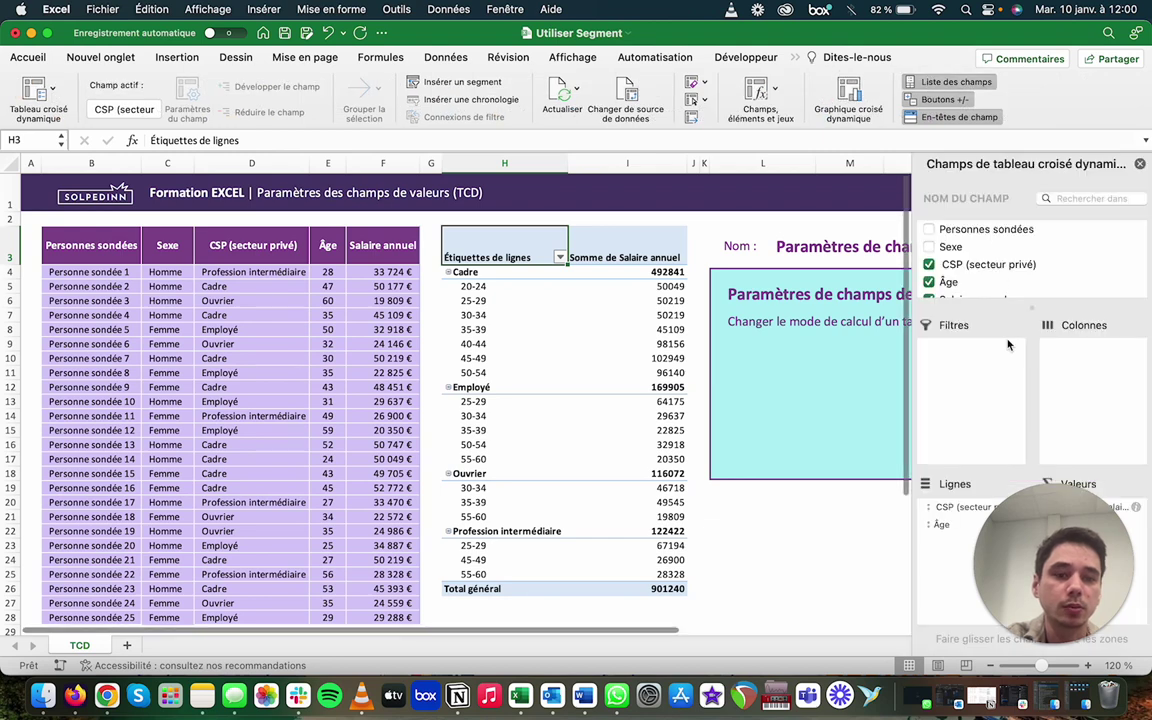
drag(1040, 540, 750, 540)
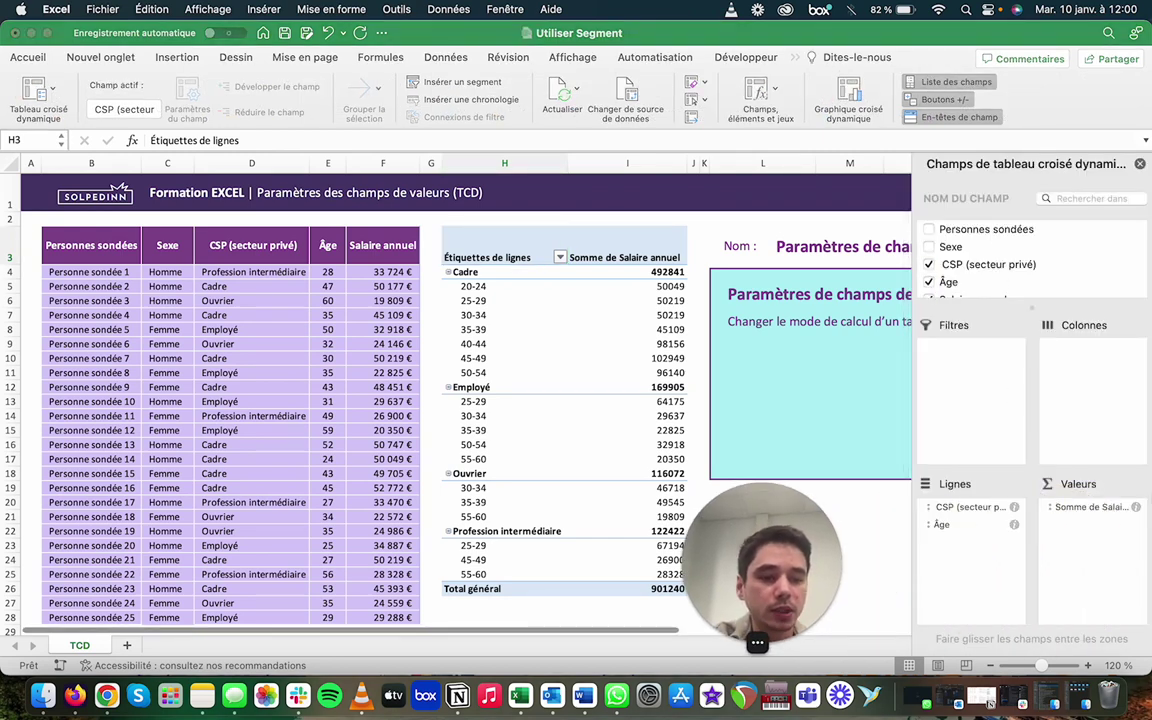
click(1095, 507)
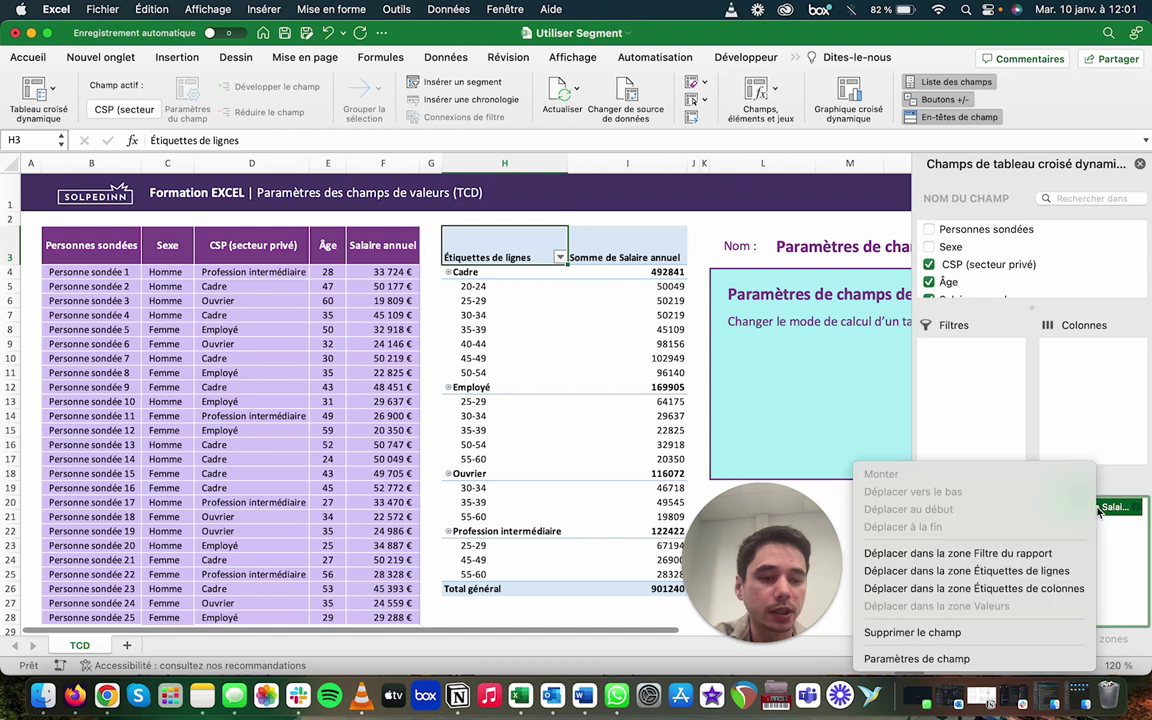
click(990, 657)
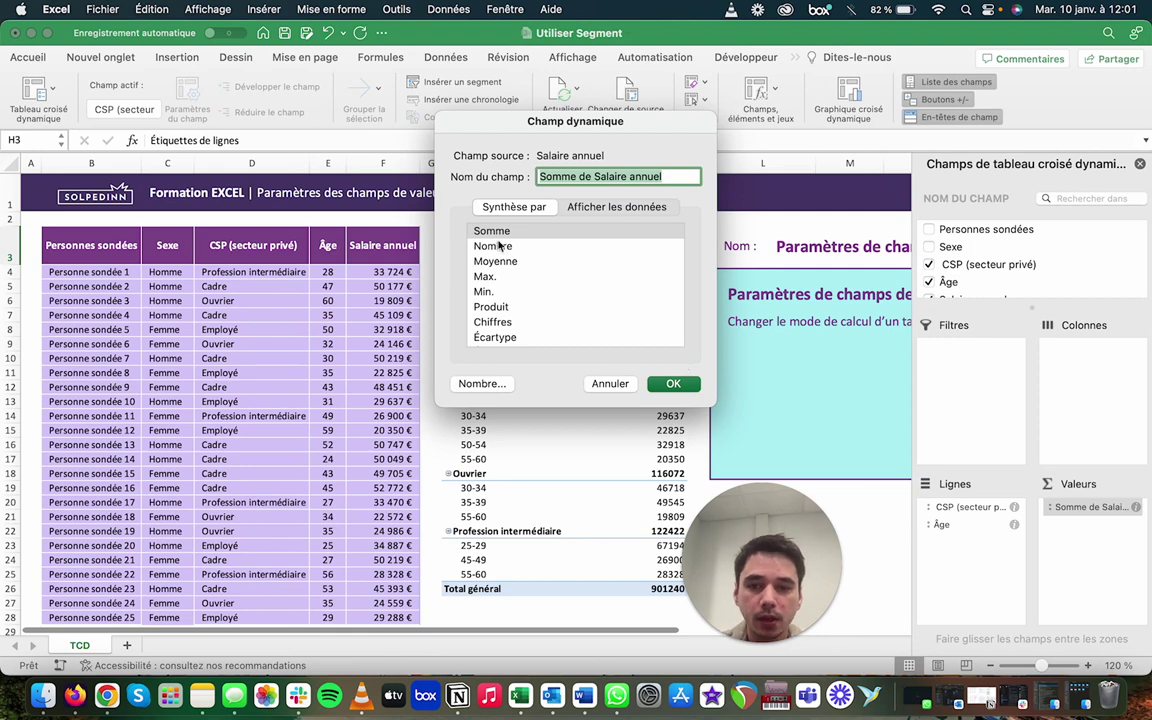
click(610, 383)
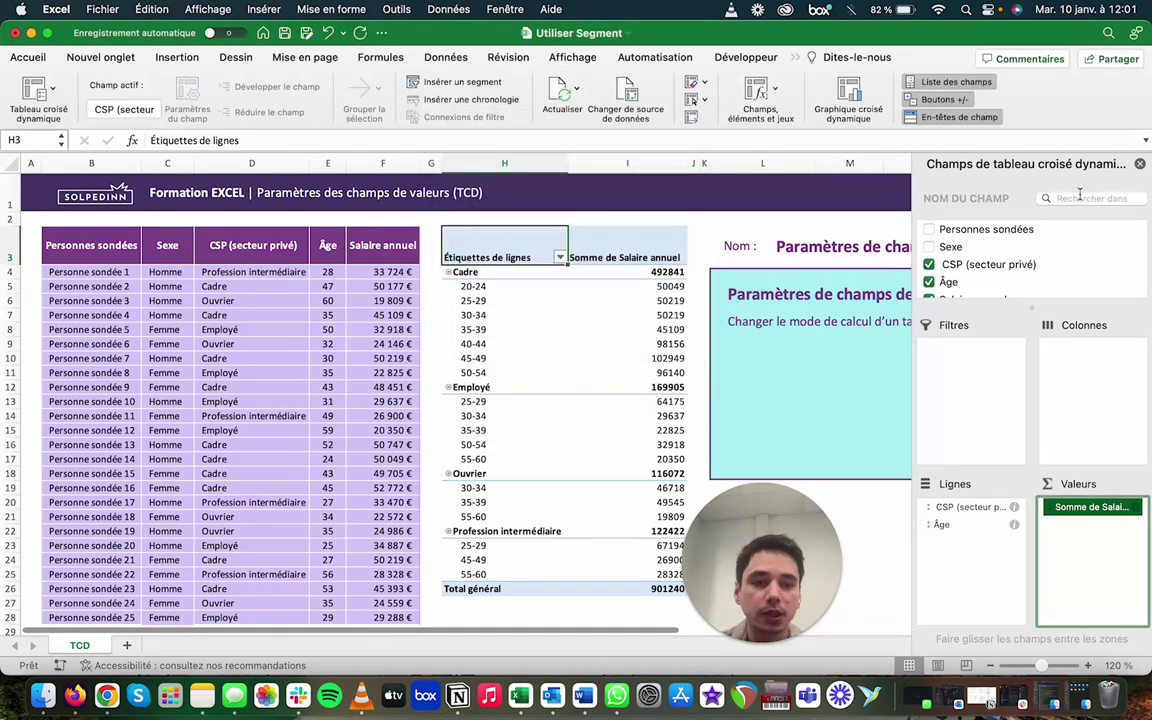
click(1140, 163)
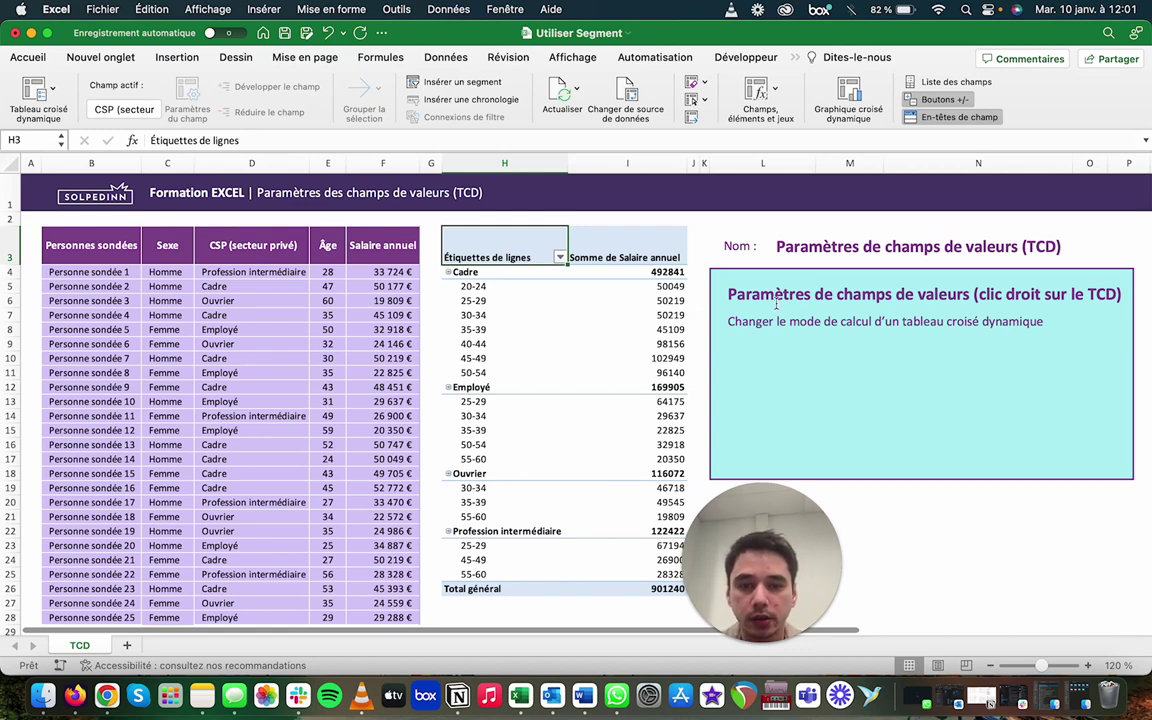
Switch the salary values from Somme to Nombre, giving a grand total of 25.
click(632, 286)
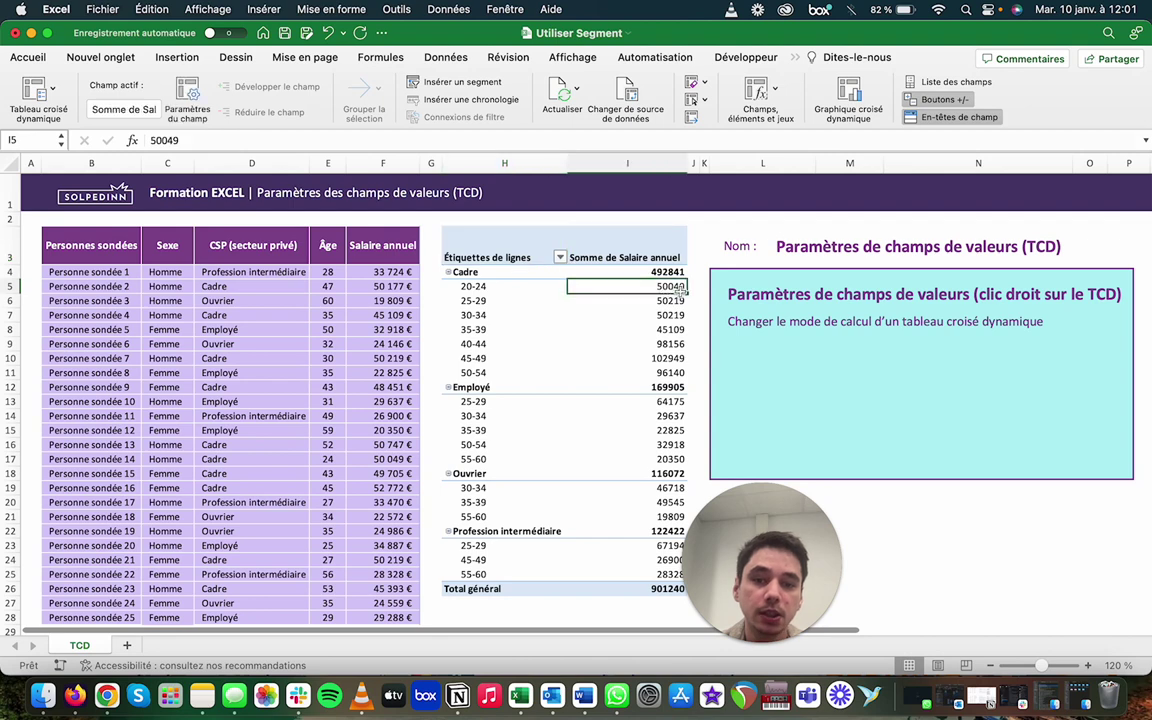
right_click(640, 289)
mouse_move(712, 381)
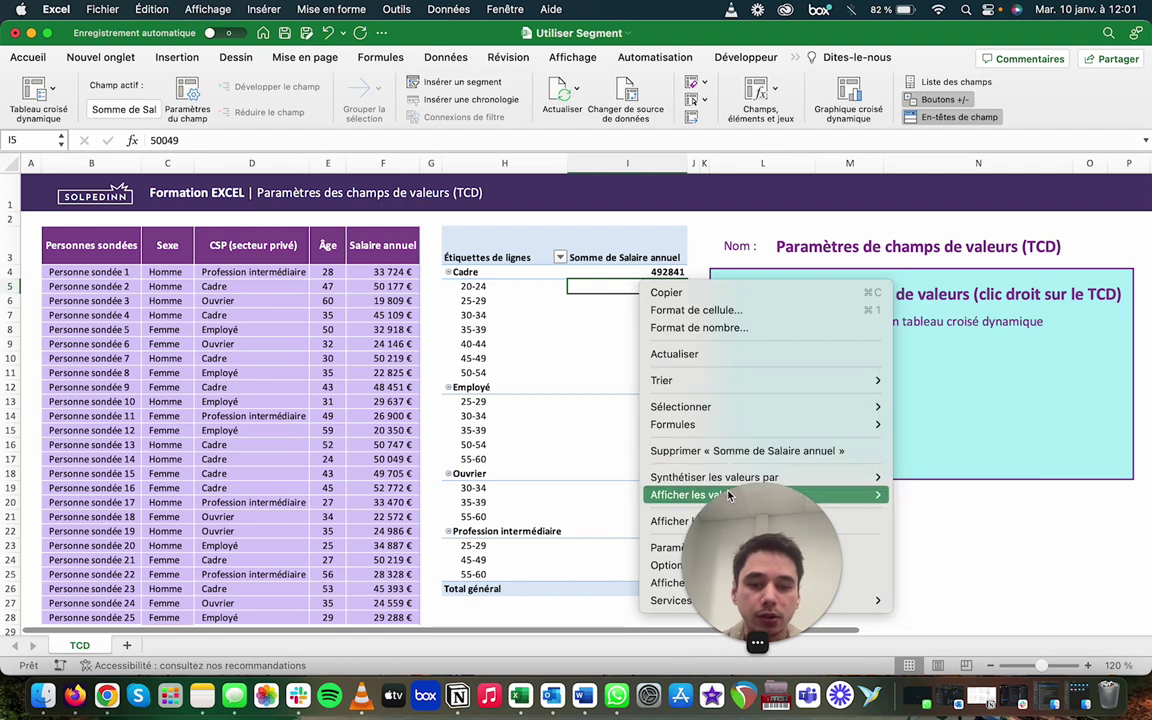
click(690, 547)
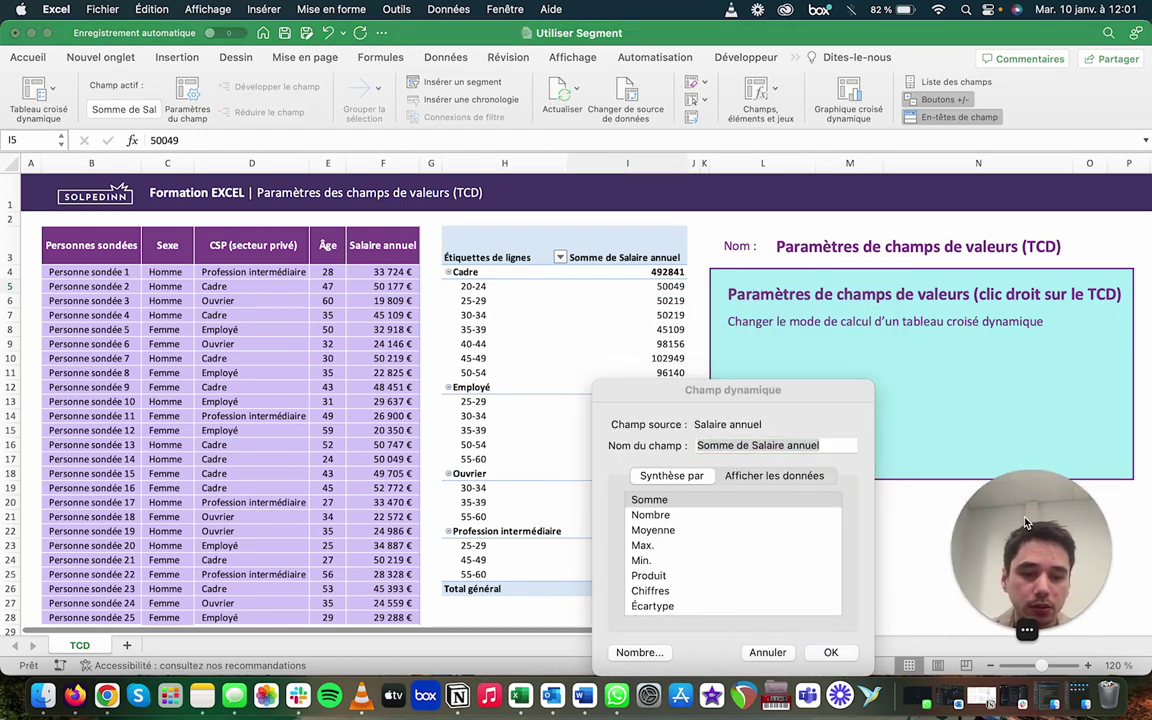
drag(725, 399, 724, 256)
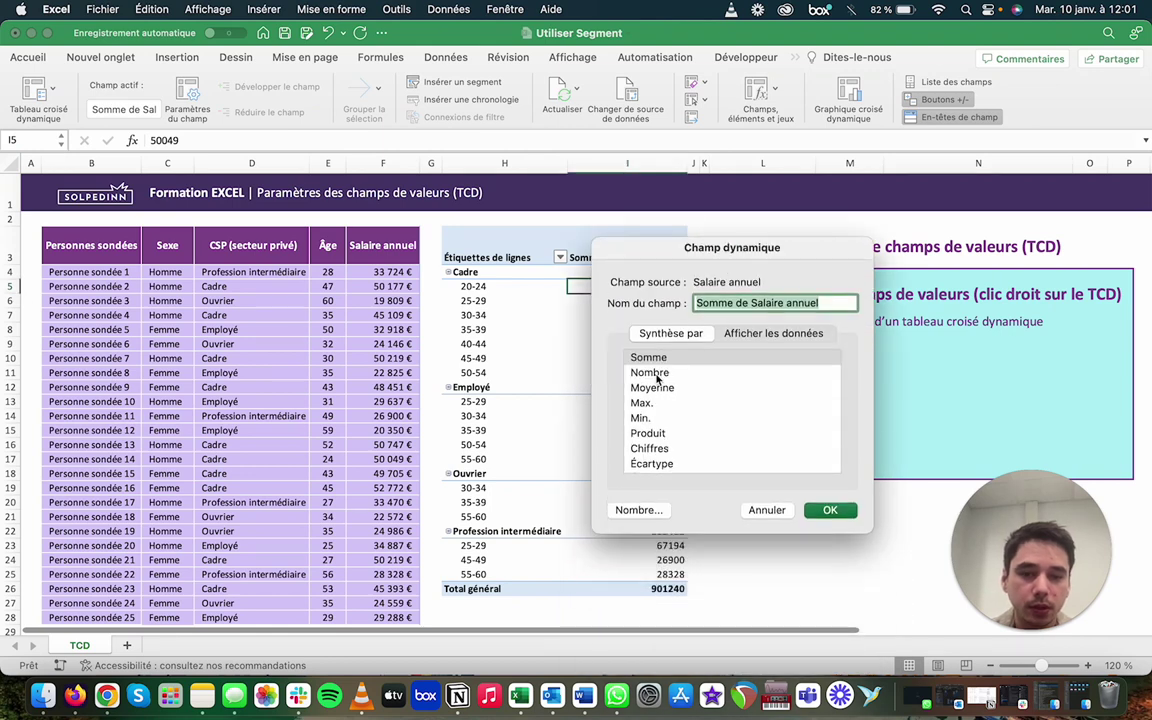
click(645, 372)
click(829, 510)
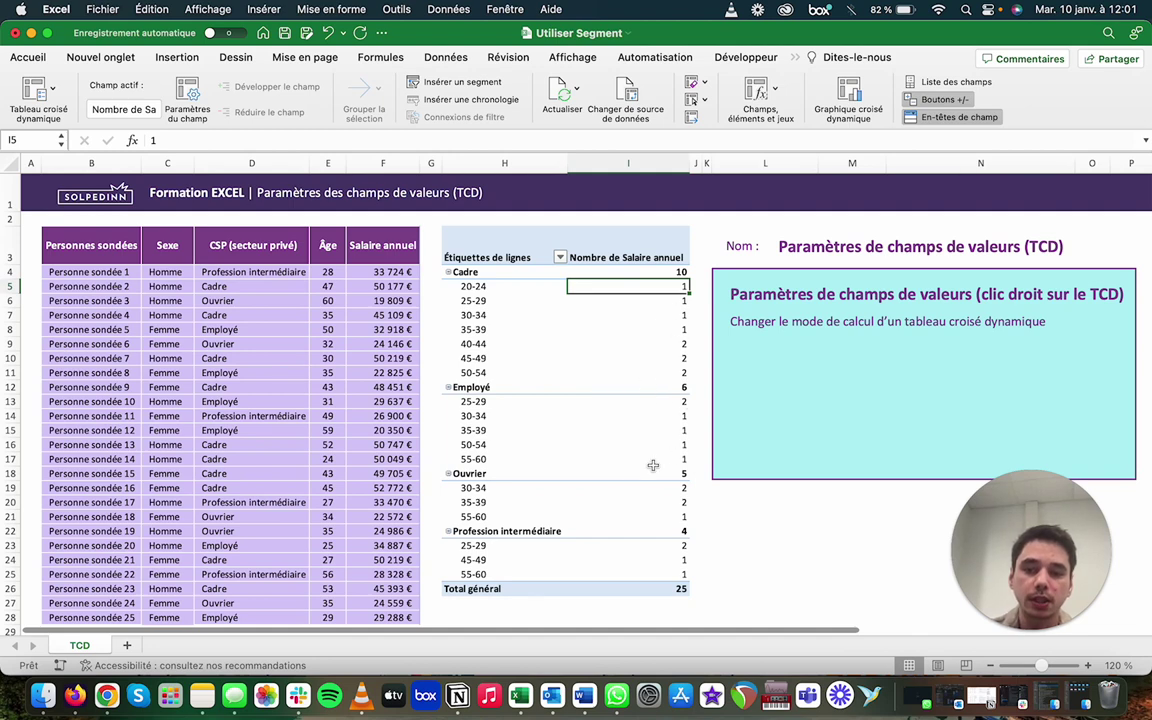
Switch the salary values from Nombre to Moyenne, giving an overall average of 36049,6.
right_click(658, 288)
click(738, 552)
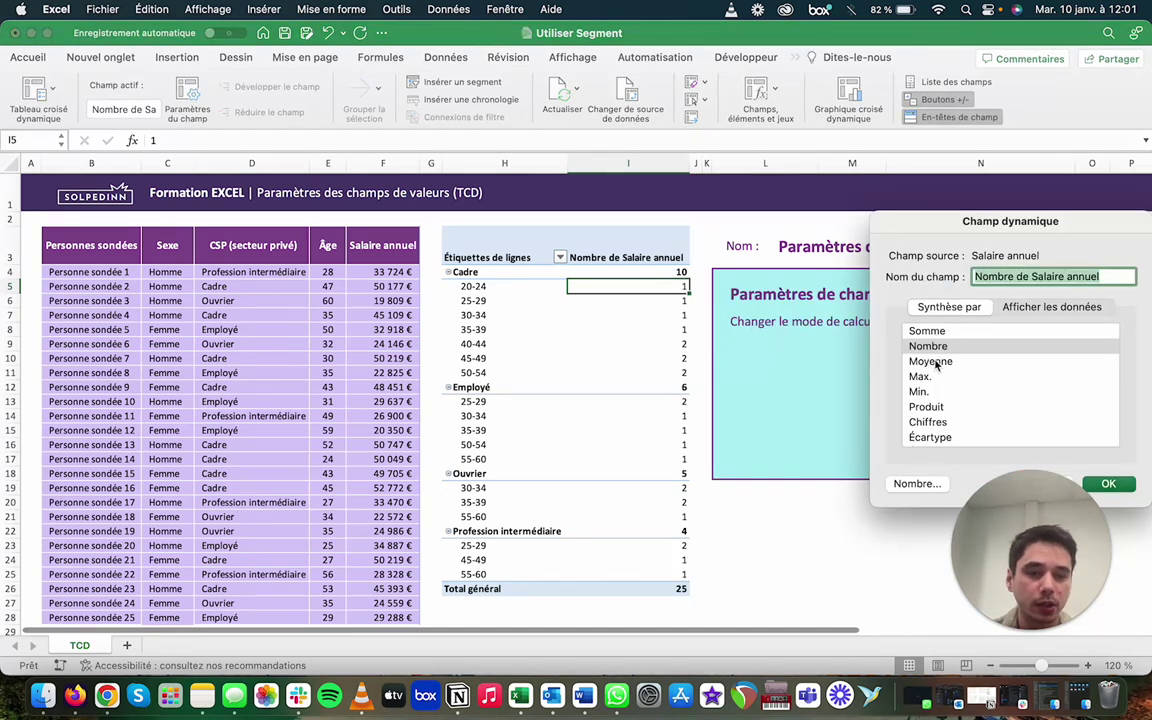
click(843, 362)
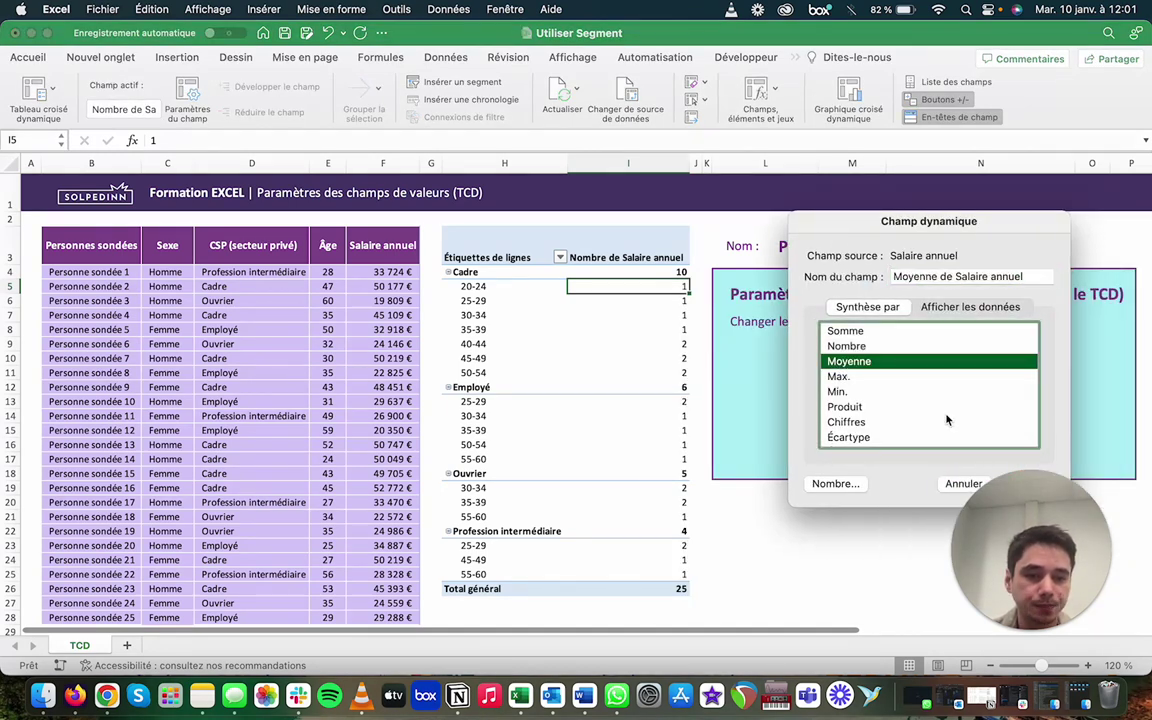
drag(855, 234, 772, 204)
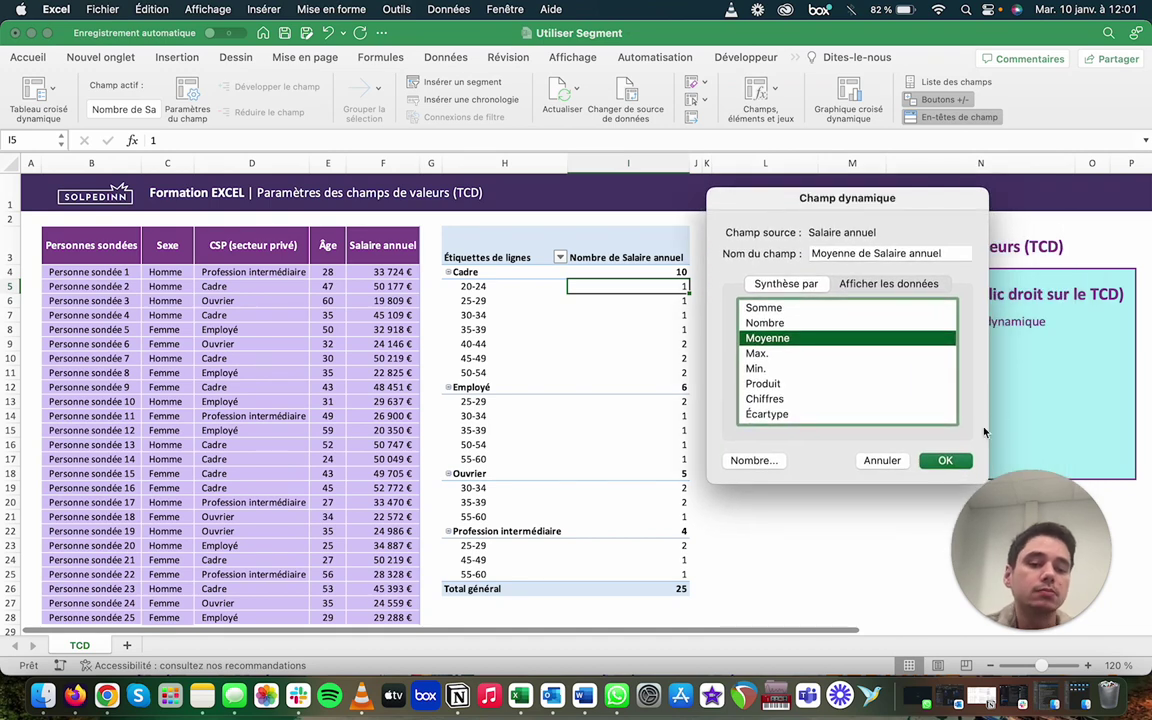
click(945, 461)
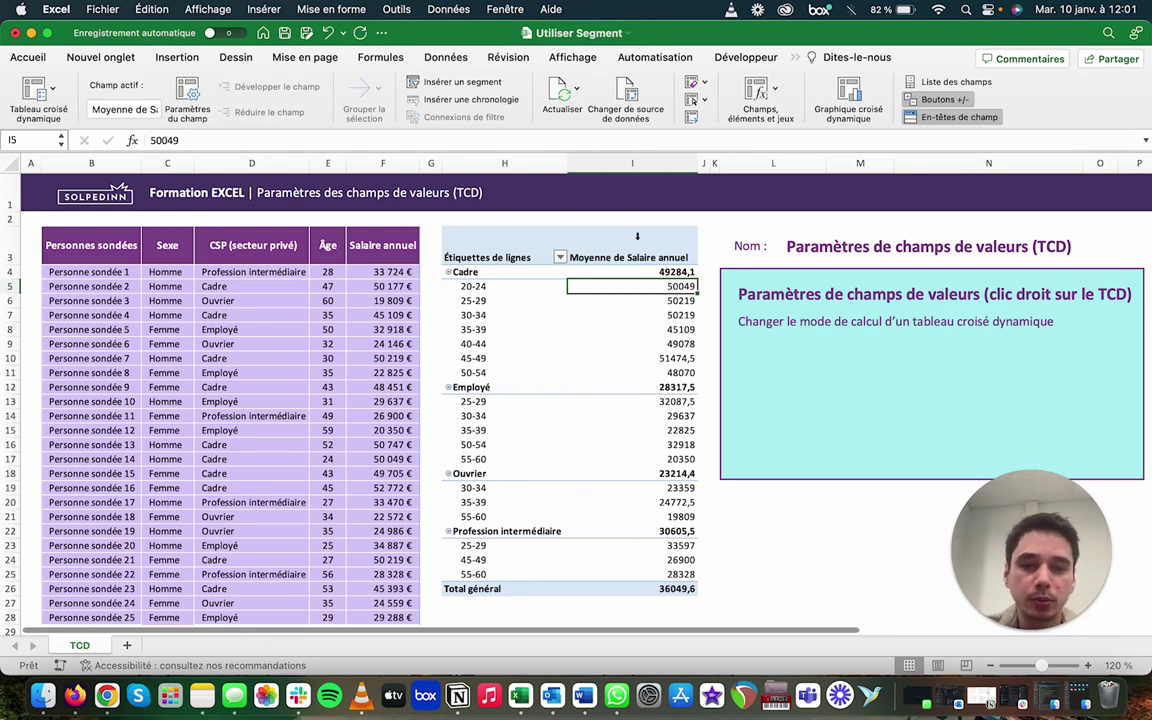
Open the value field settings and browse the value display calculations, leaving them unchanged.
right_click(646, 291)
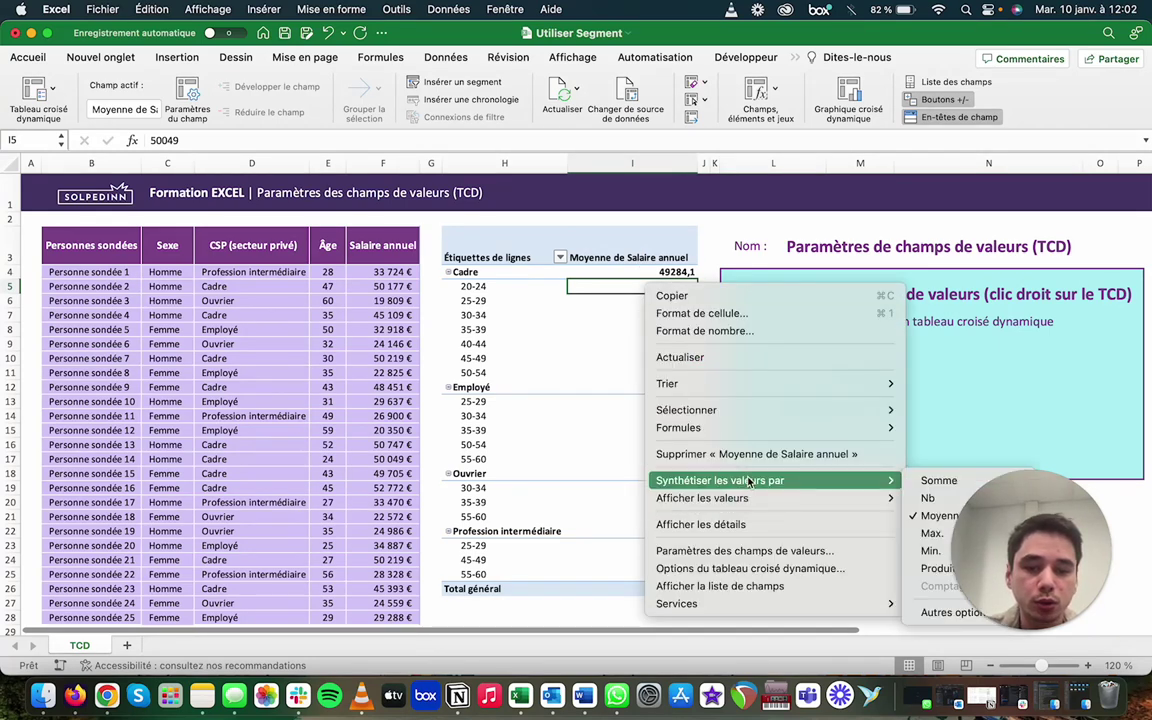
click(738, 548)
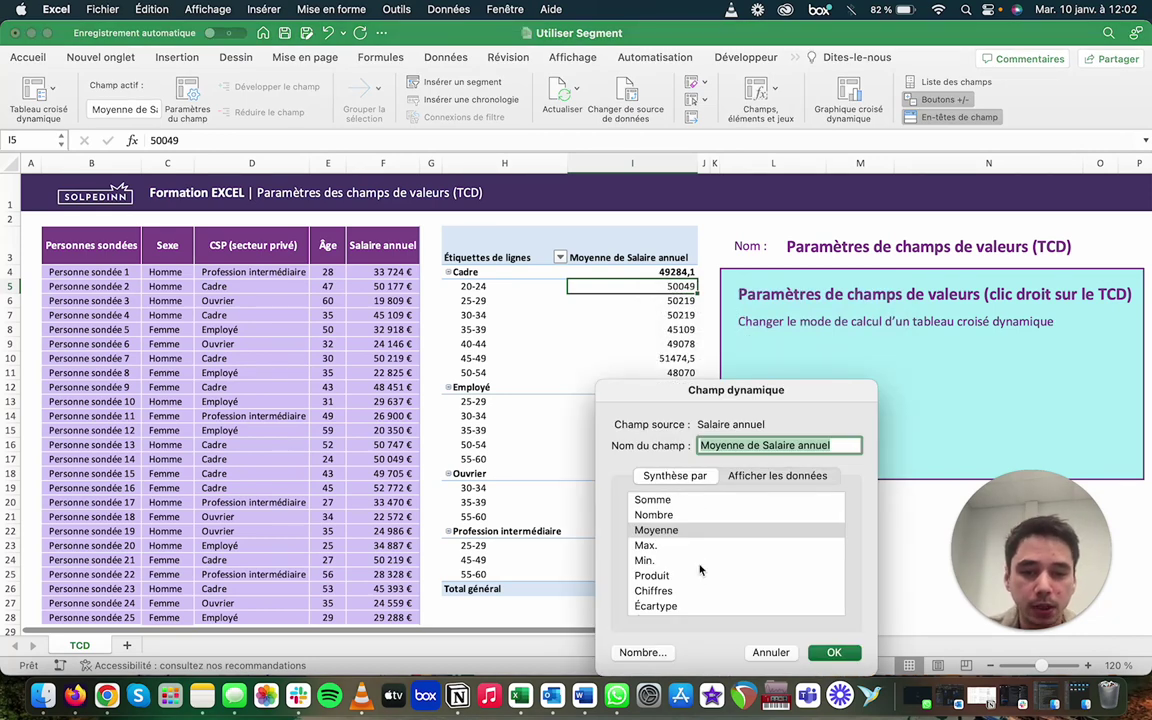
scroll(700, 570, down, 3)
scroll(690, 582, up, 3)
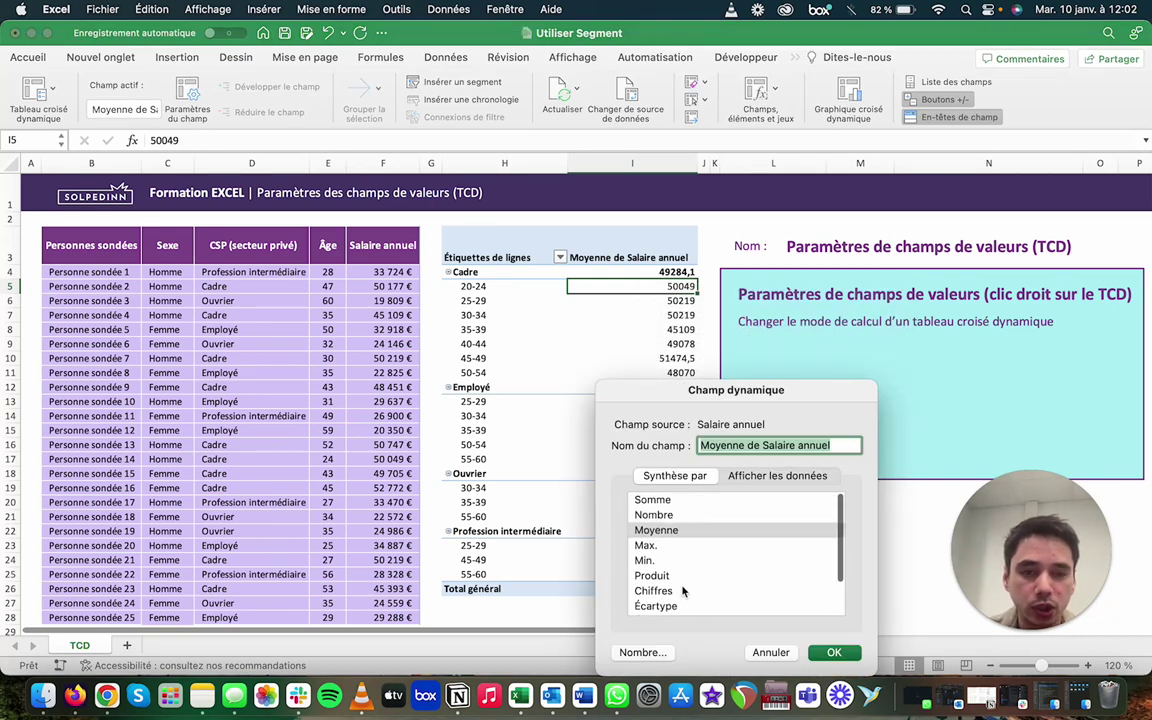
click(762, 478)
click(738, 508)
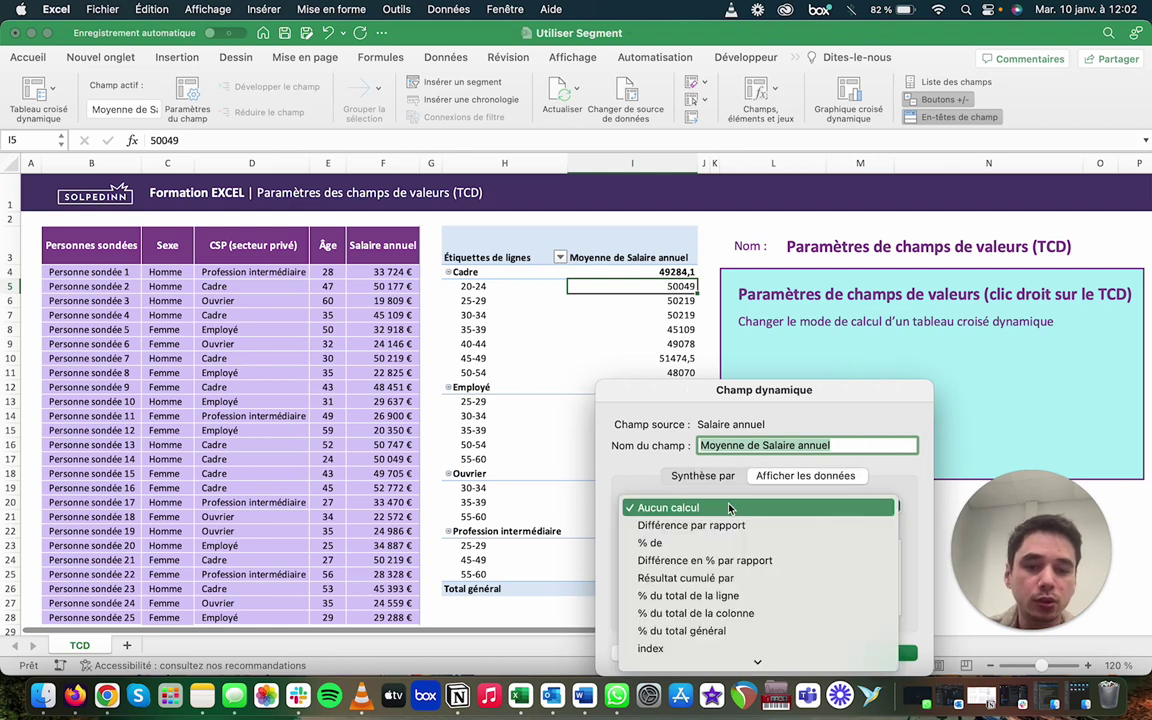
scroll(735, 556, down, 2)
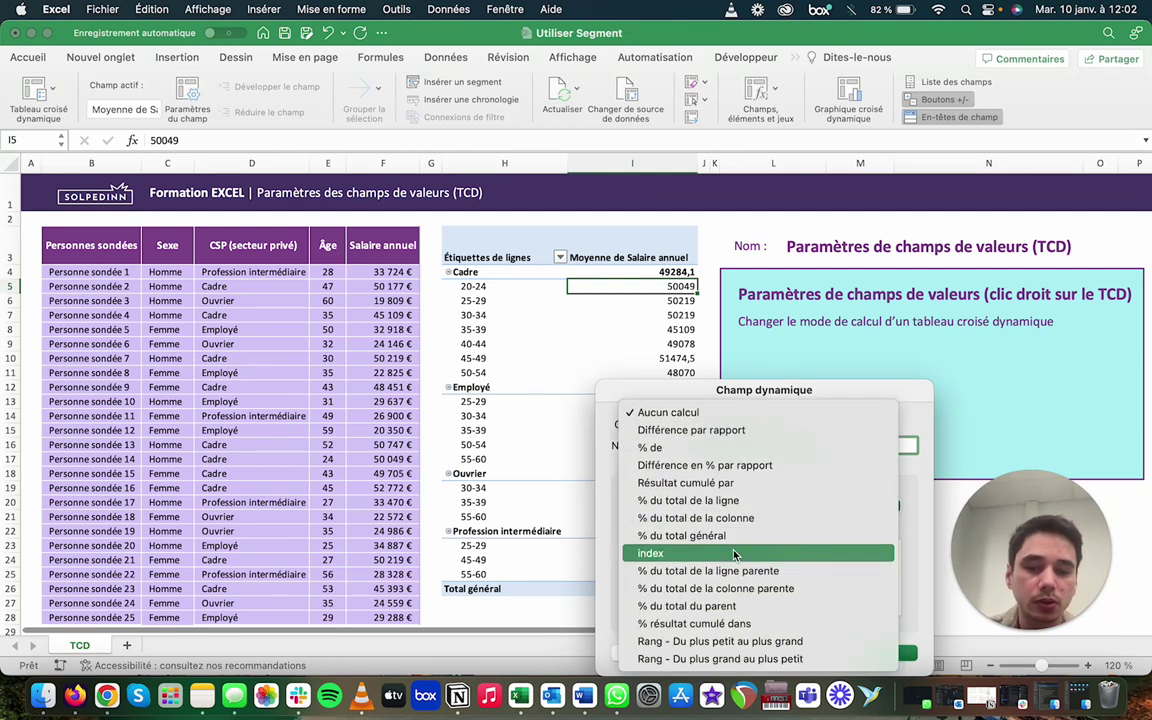
click(865, 398)
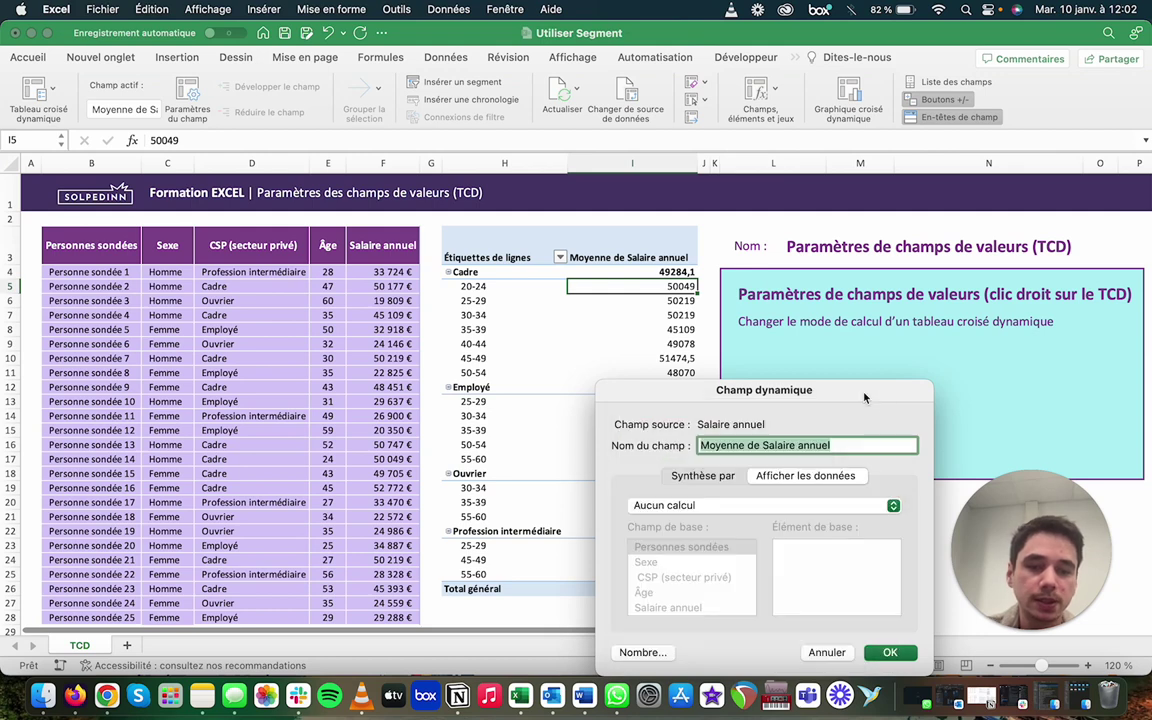
Set the salary summary function to Max., giving an overall maximum of 52772.
click(703, 476)
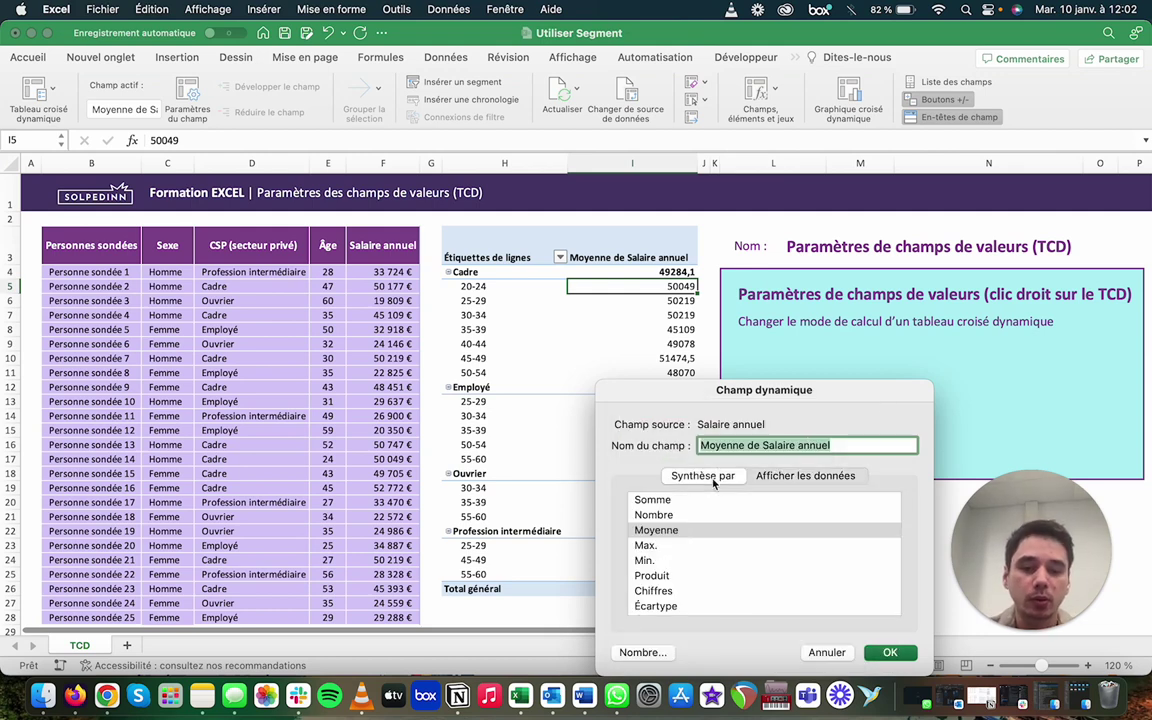
click(702, 500)
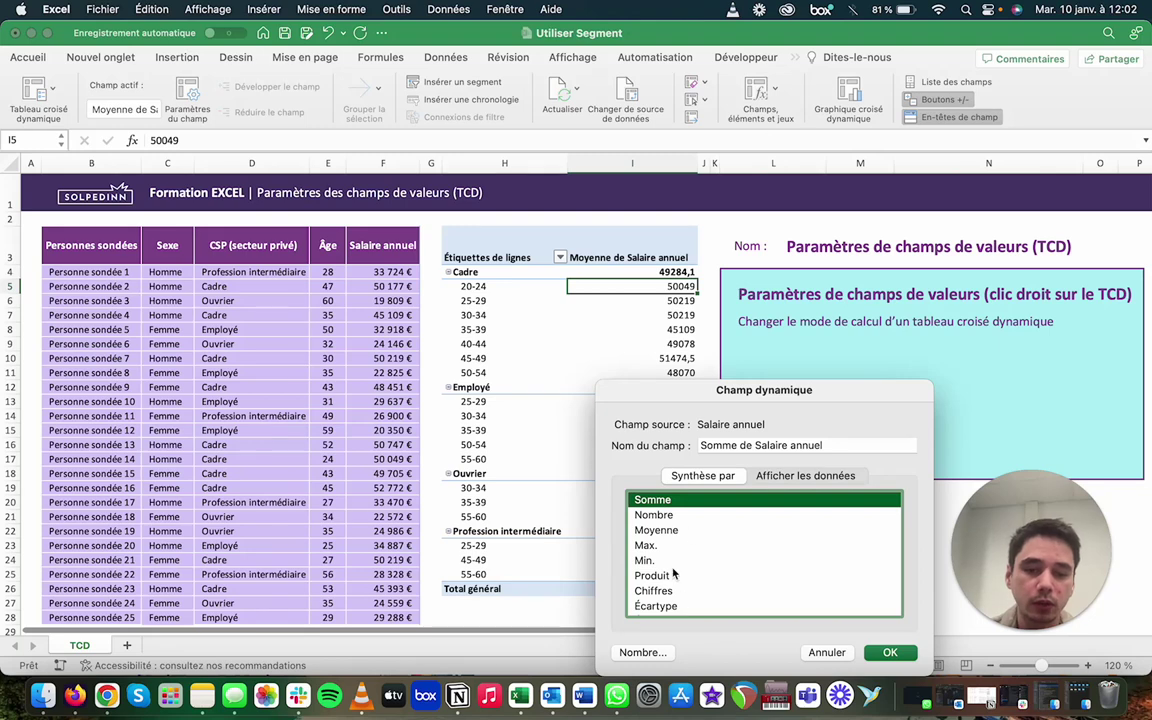
scroll(674, 573, down, 3)
scroll(670, 568, up, 3)
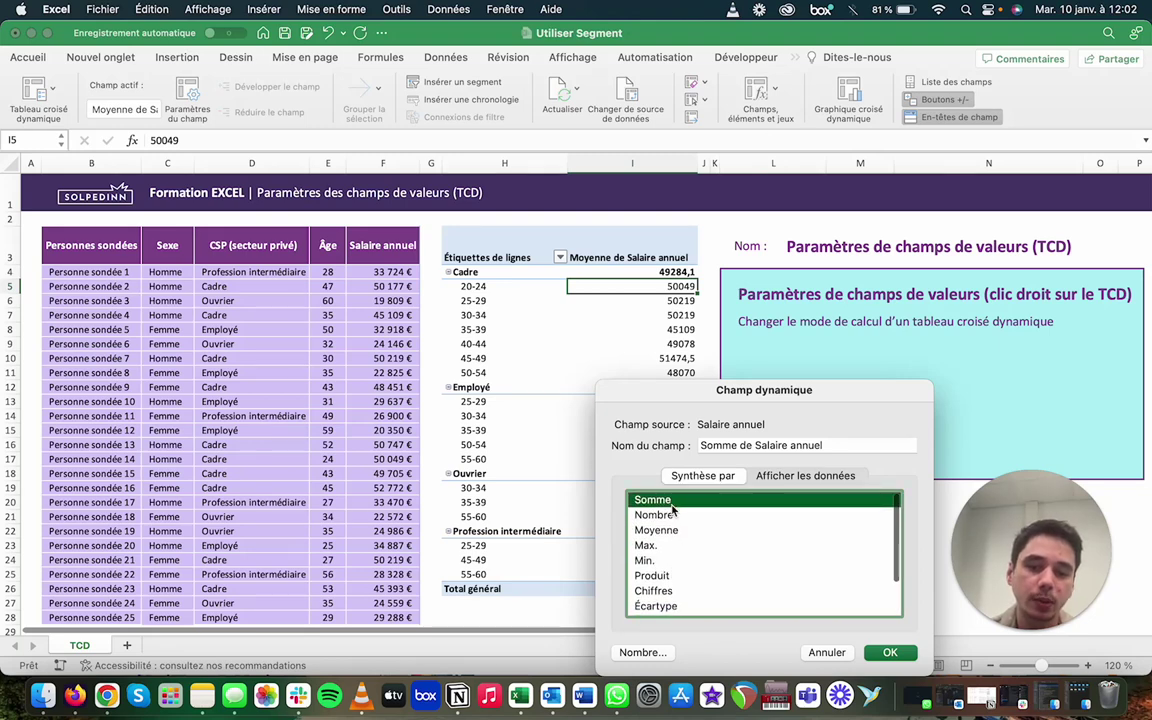
click(660, 515)
click(661, 531)
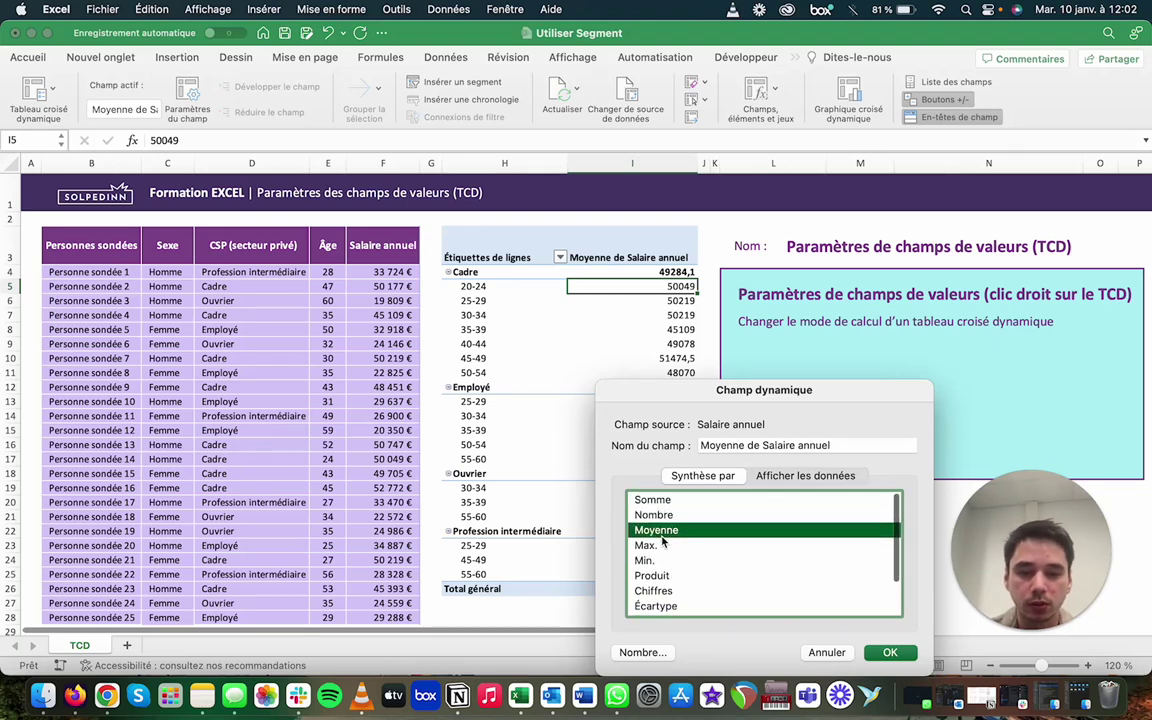
click(646, 545)
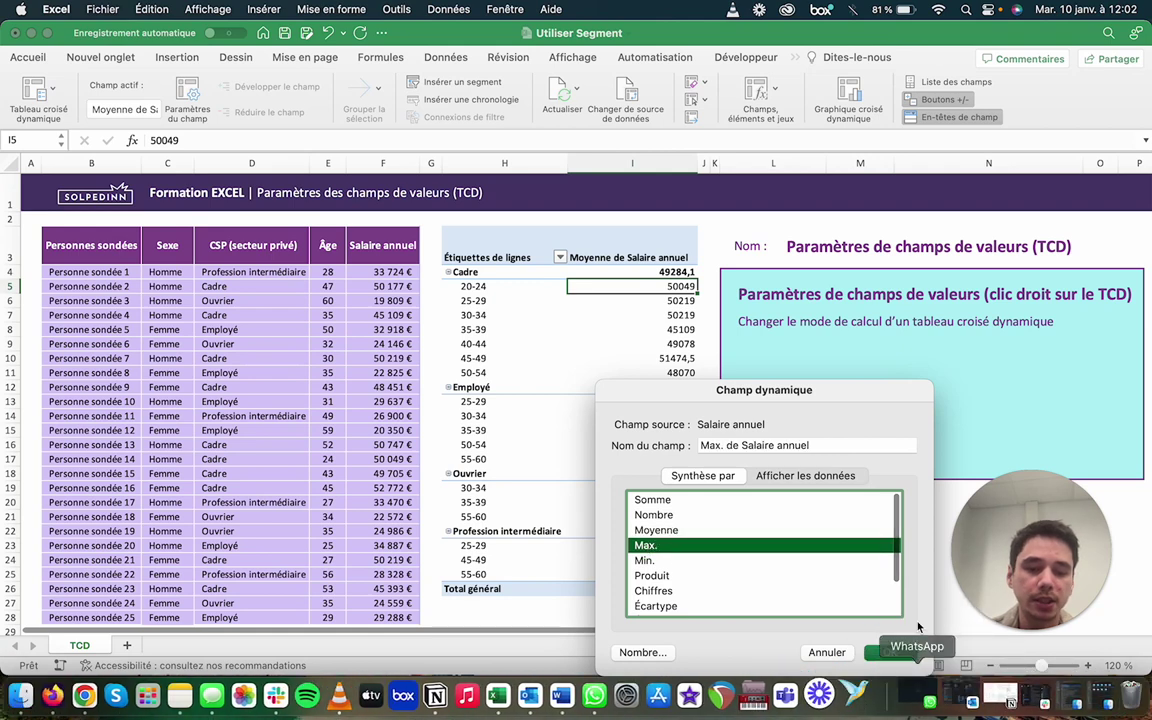
click(890, 652)
Check the Cadre maximum of 52772 and its 20-24 and 25-29 values.
click(625, 272)
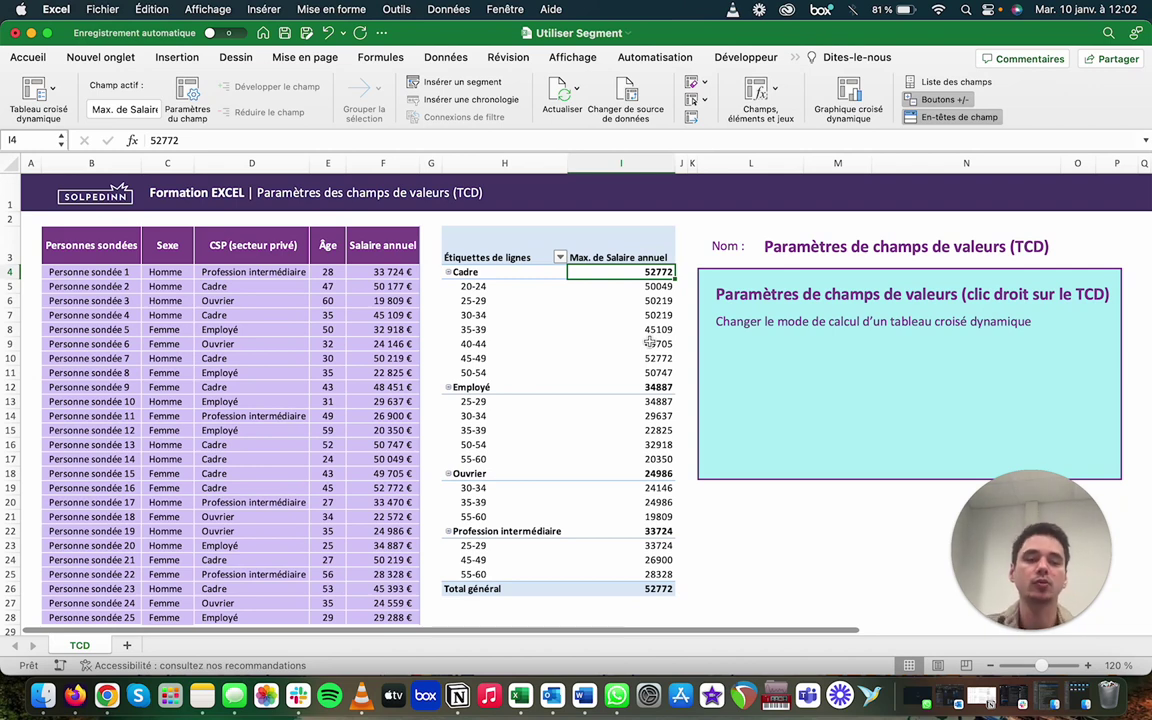
click(606, 297)
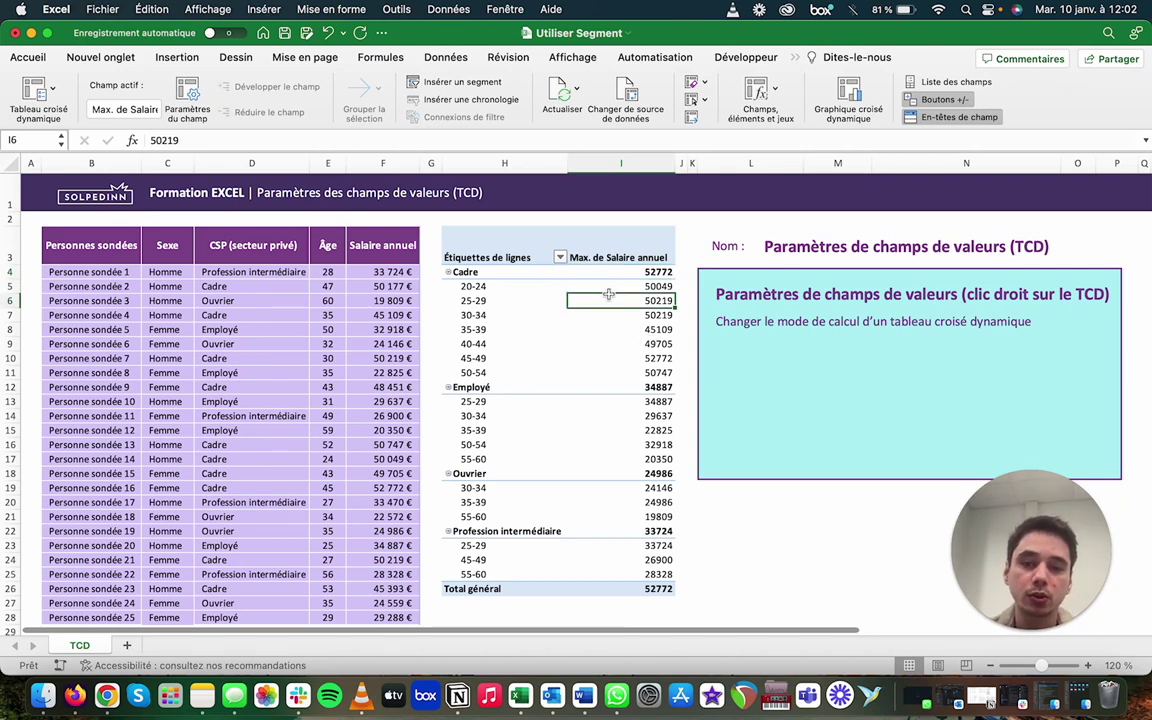
click(616, 286)
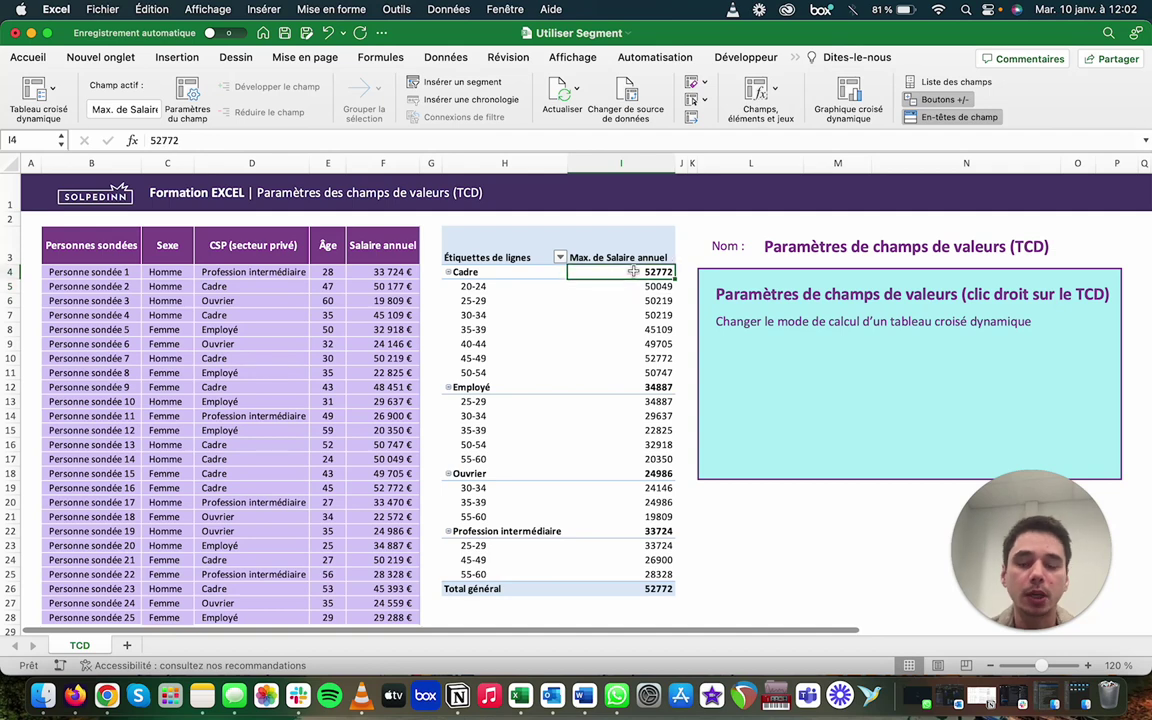
click(621, 256)
Add Salaire annuel a second time to the Valeurs area of the pivot table.
click(495, 250)
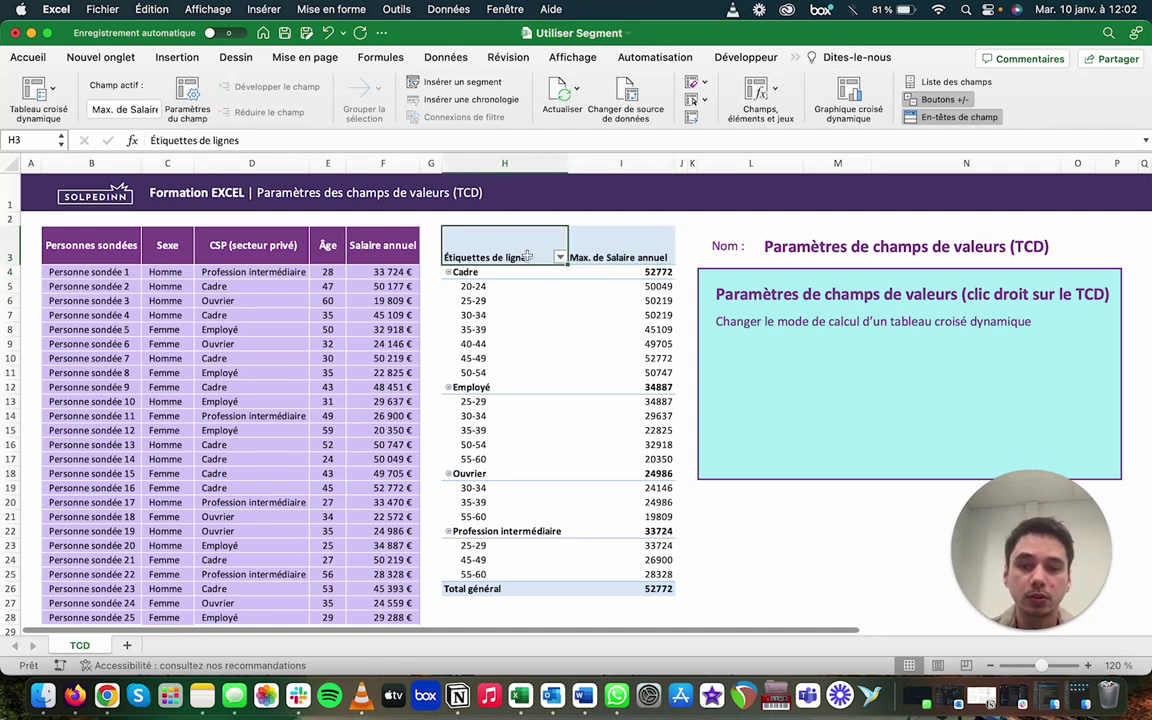
click(940, 84)
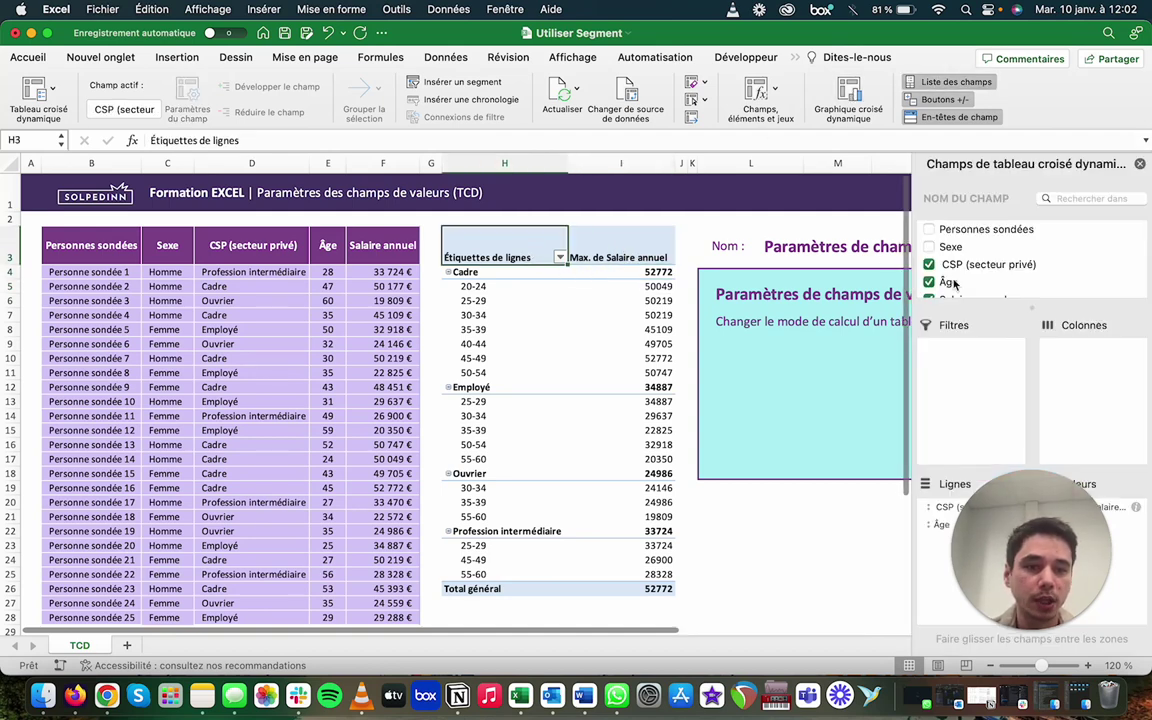
scroll(960, 280, down, 1)
drag(968, 290, 1130, 562)
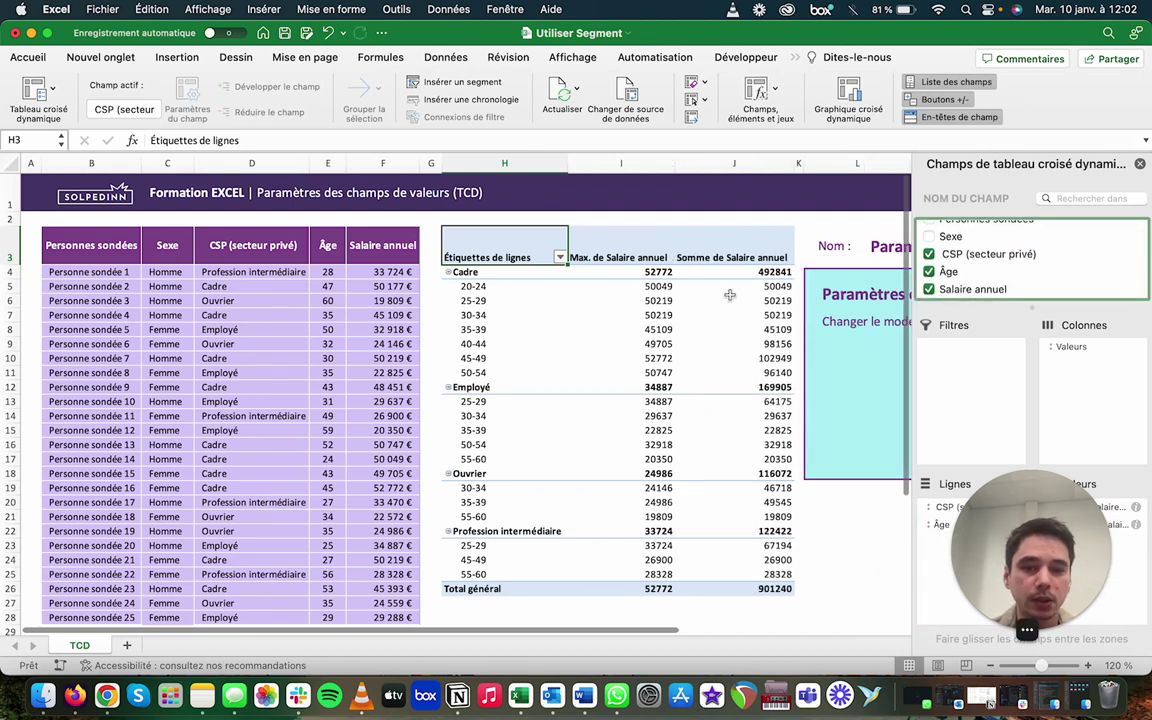
Summarise the first salary column by Moyenne.
right_click(650, 272)
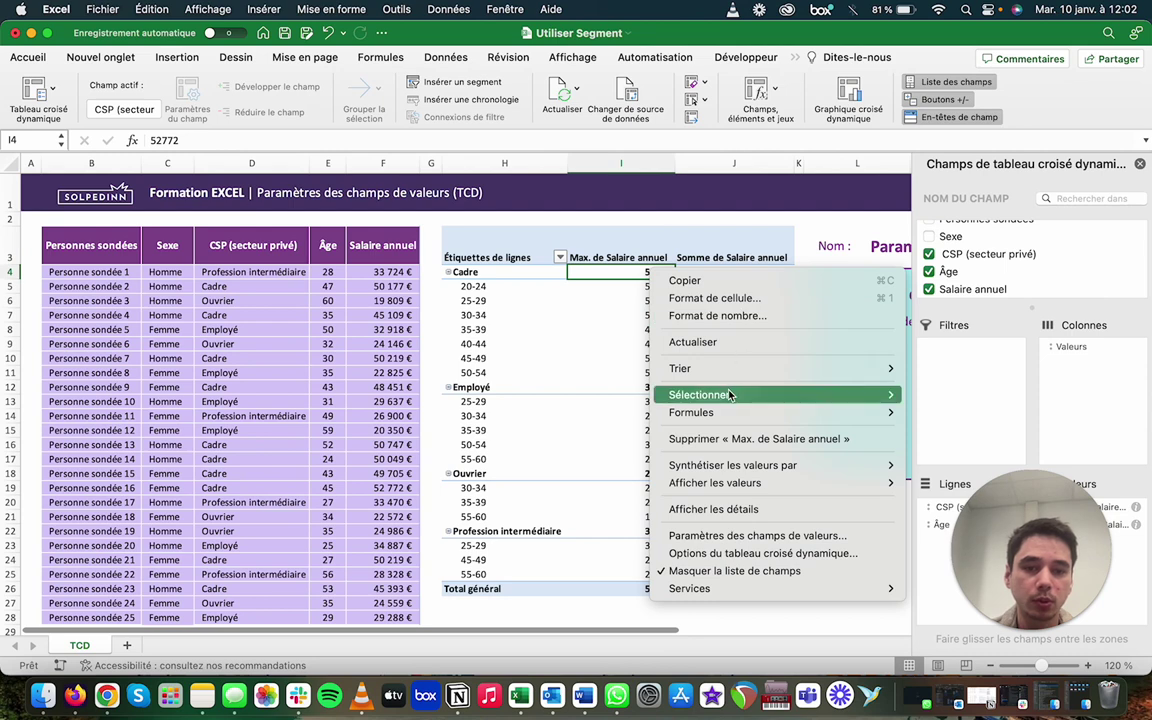
mouse_move(714, 484)
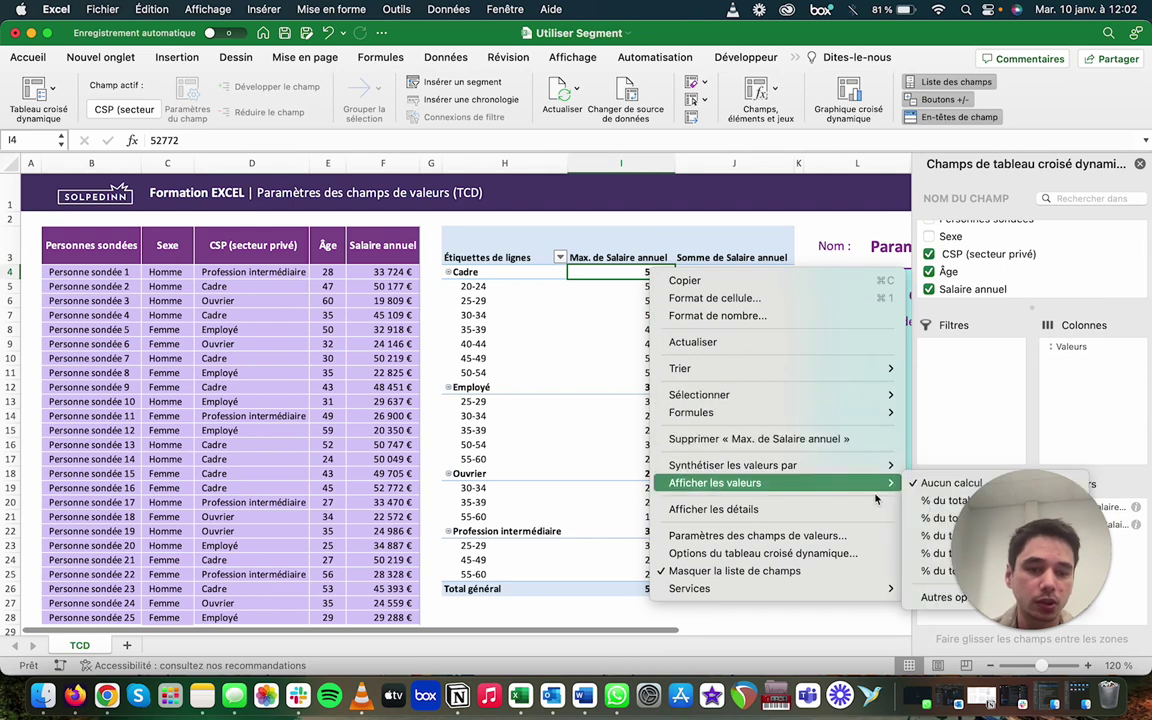
click(764, 537)
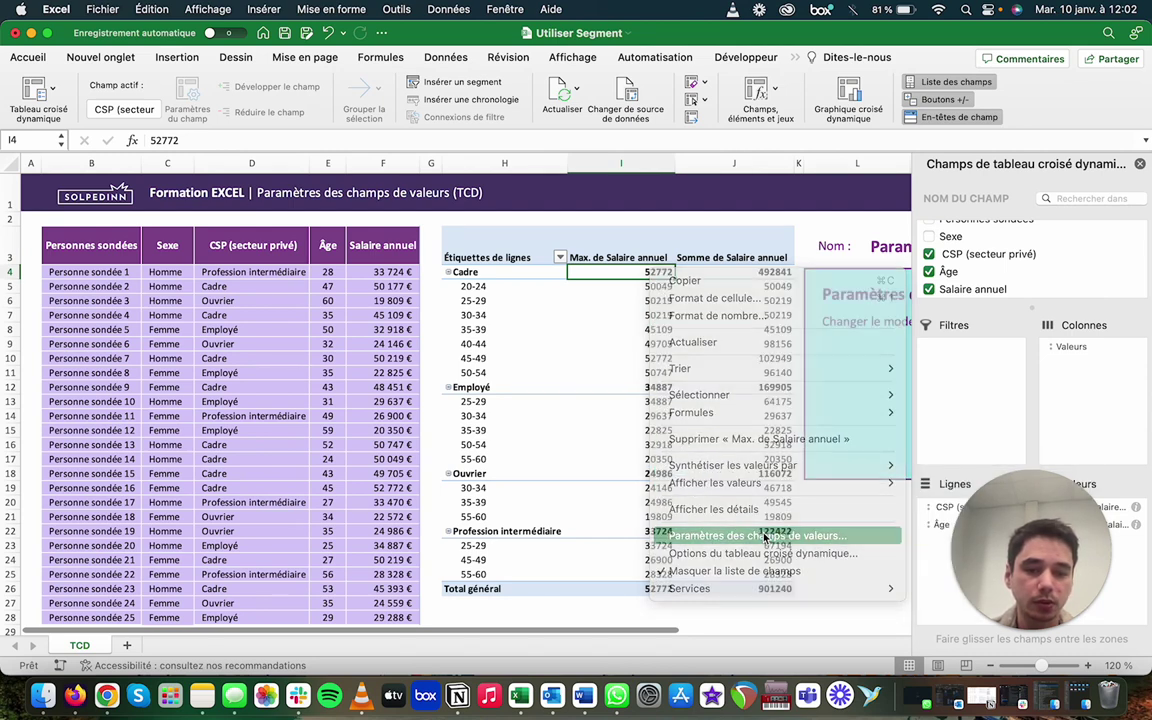
click(697, 295)
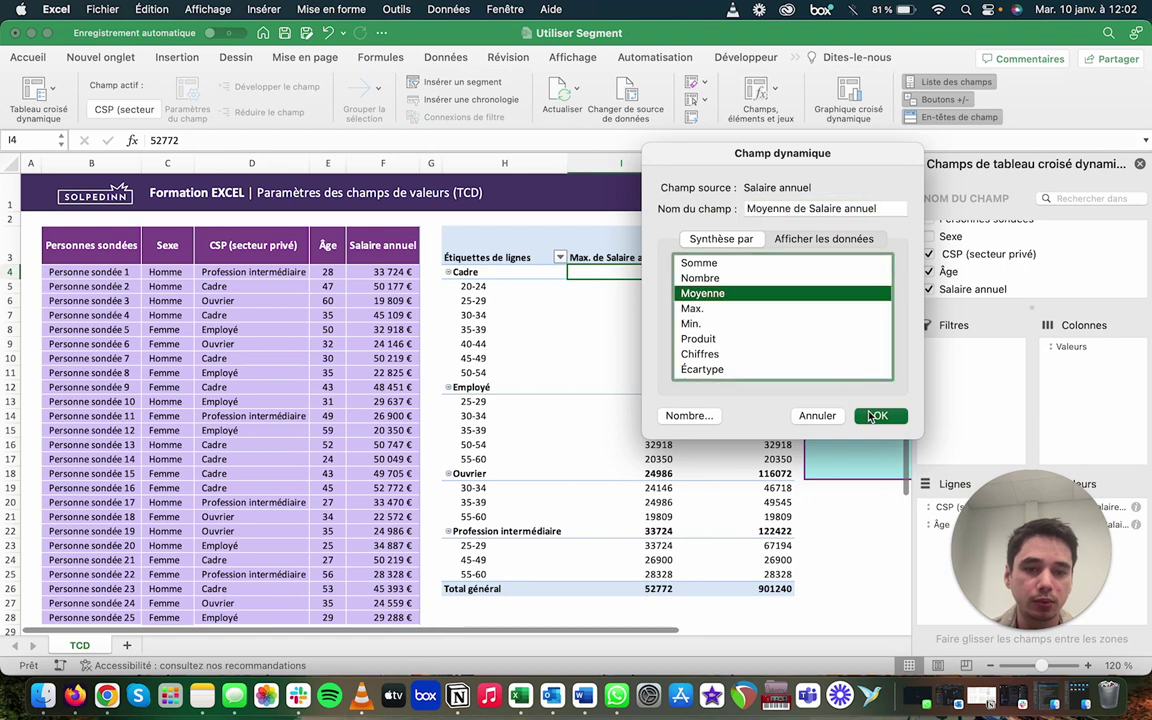
click(876, 418)
Summarise the second salary column by Max.
right_click(787, 272)
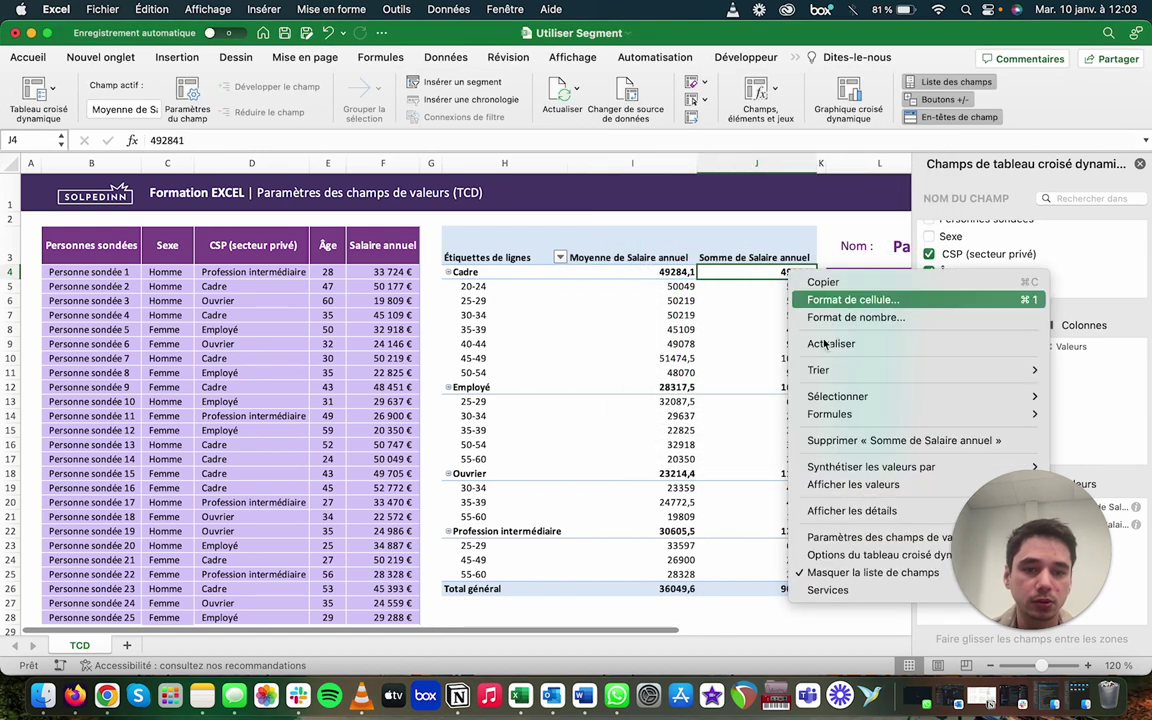
click(850, 535)
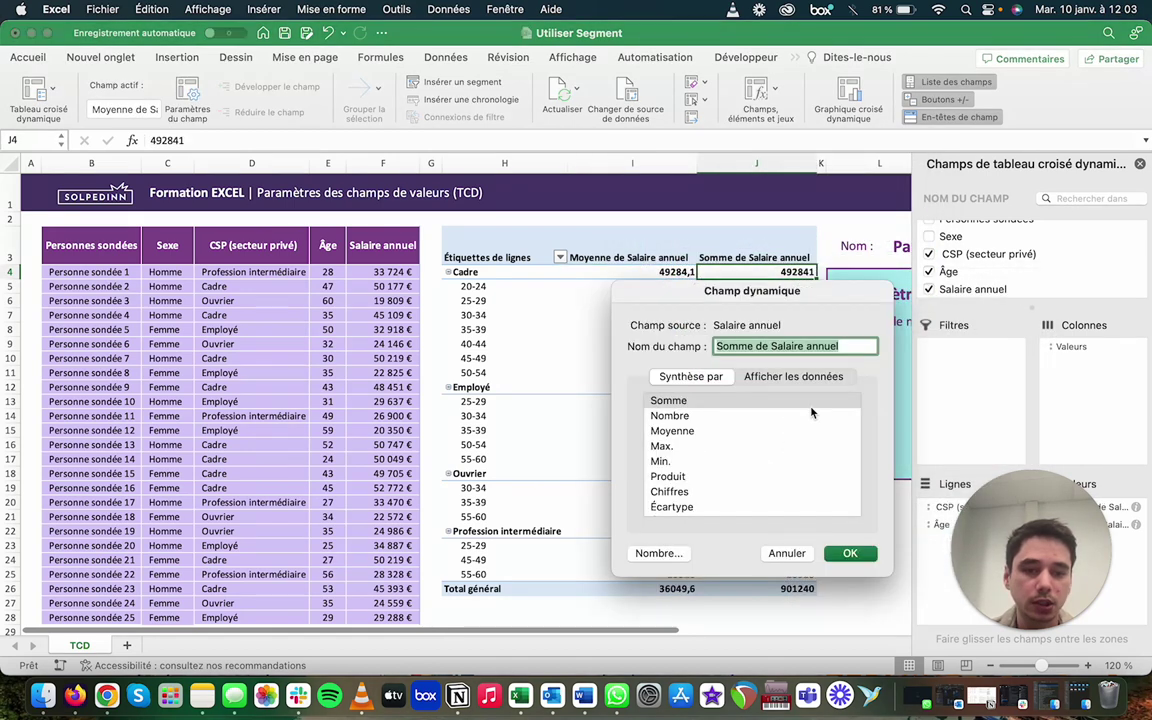
click(661, 446)
click(848, 553)
click(680, 300)
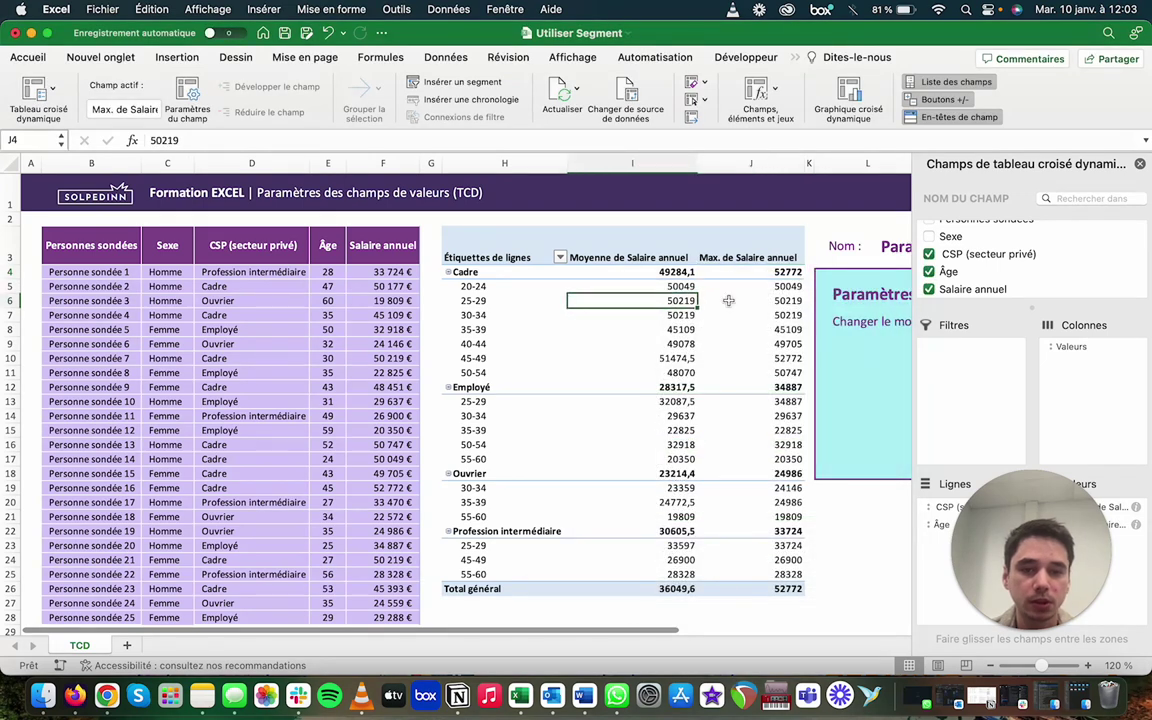
Format the average salary column as Monétaire euros with 0 decimals.
right_click(669, 301)
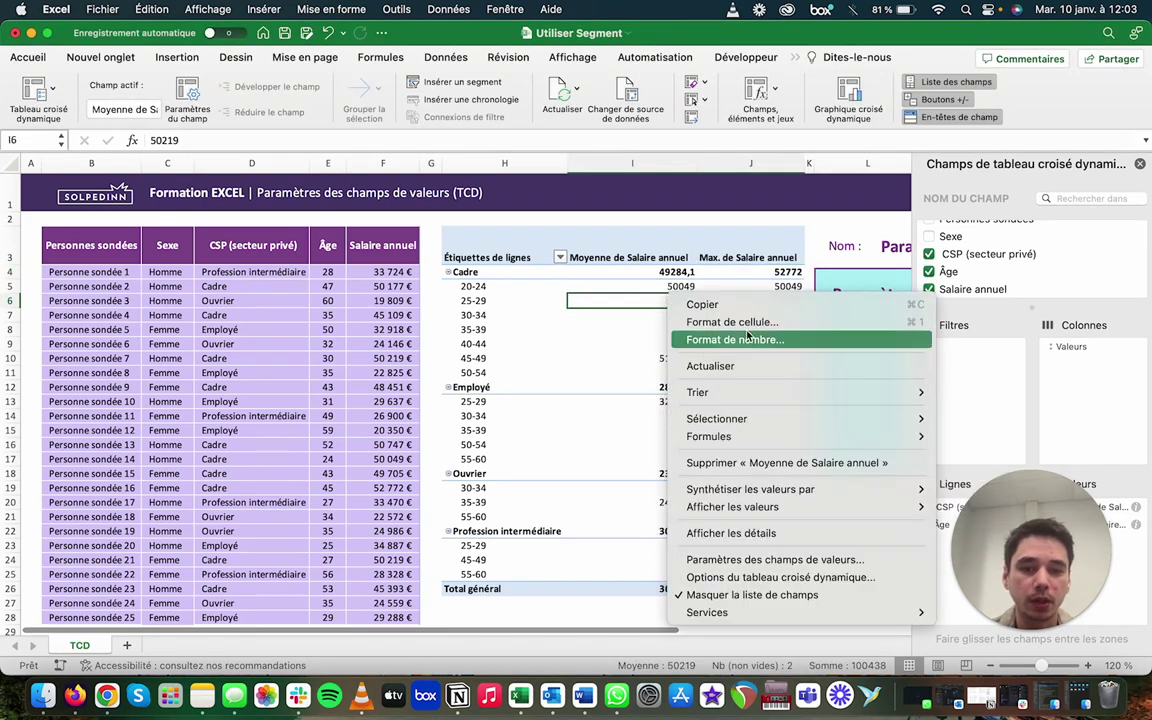
click(743, 340)
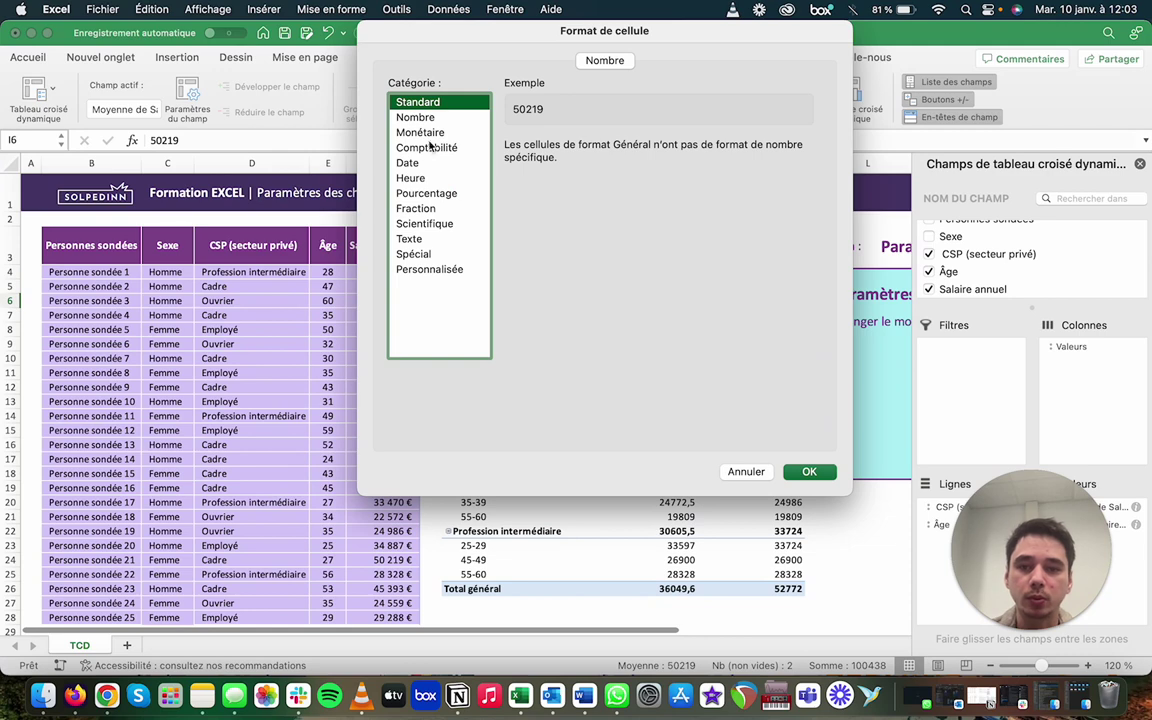
click(420, 133)
double_click(632, 146)
text(0)
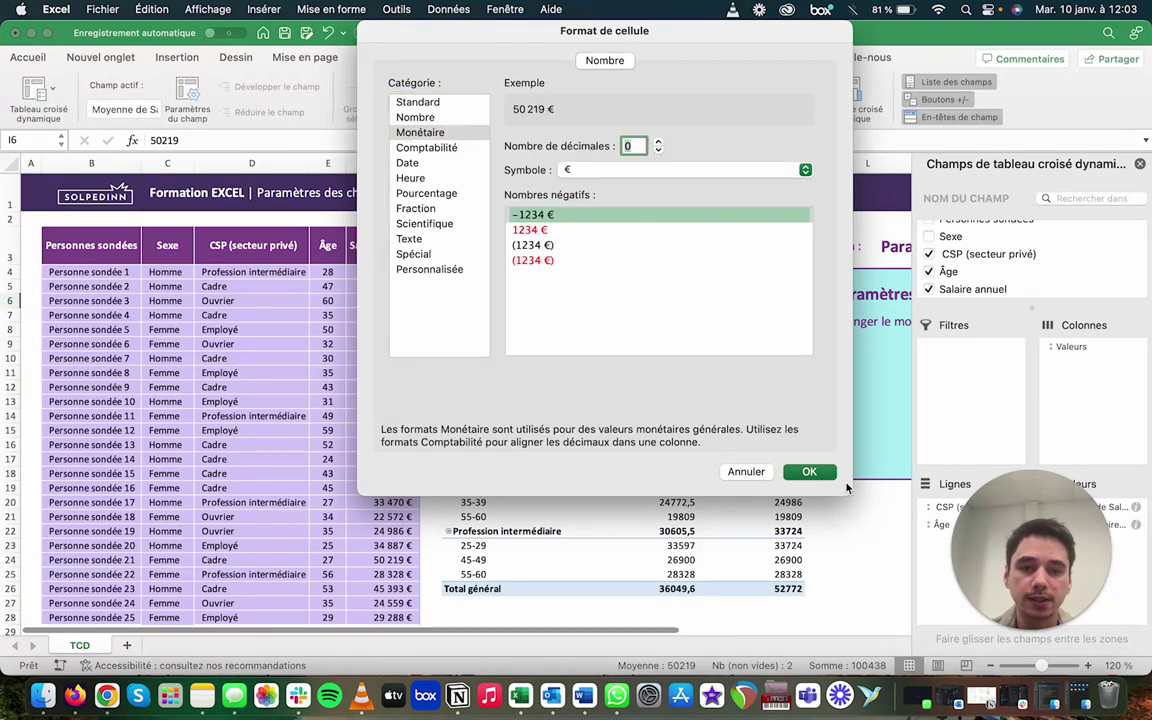
click(811, 472)
Format the maximum salary column as Monétaire euros with 0 decimals.
right_click(770, 287)
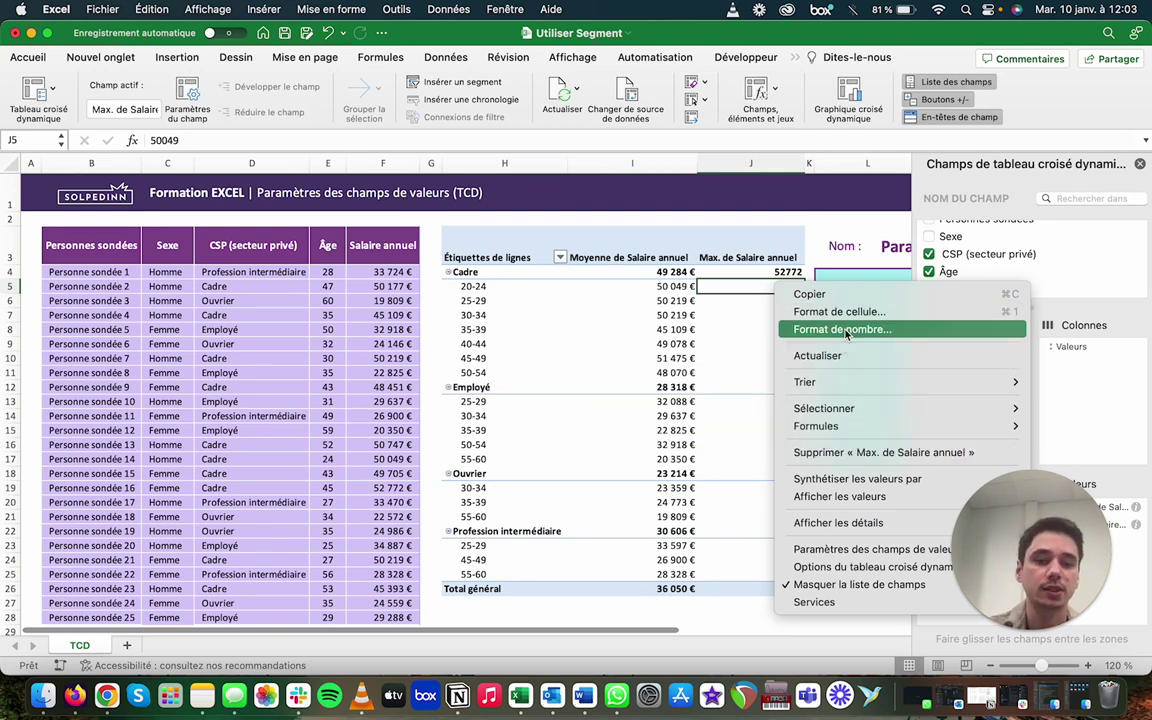
click(846, 330)
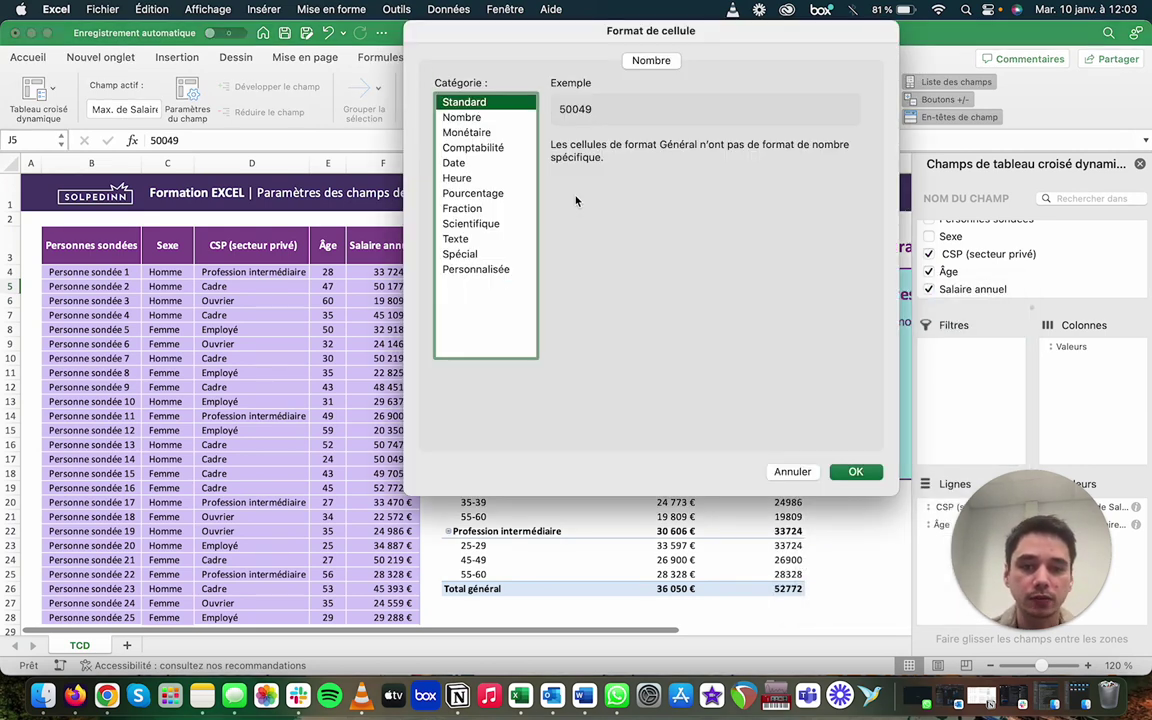
click(476, 135)
click(704, 150)
click(704, 150)
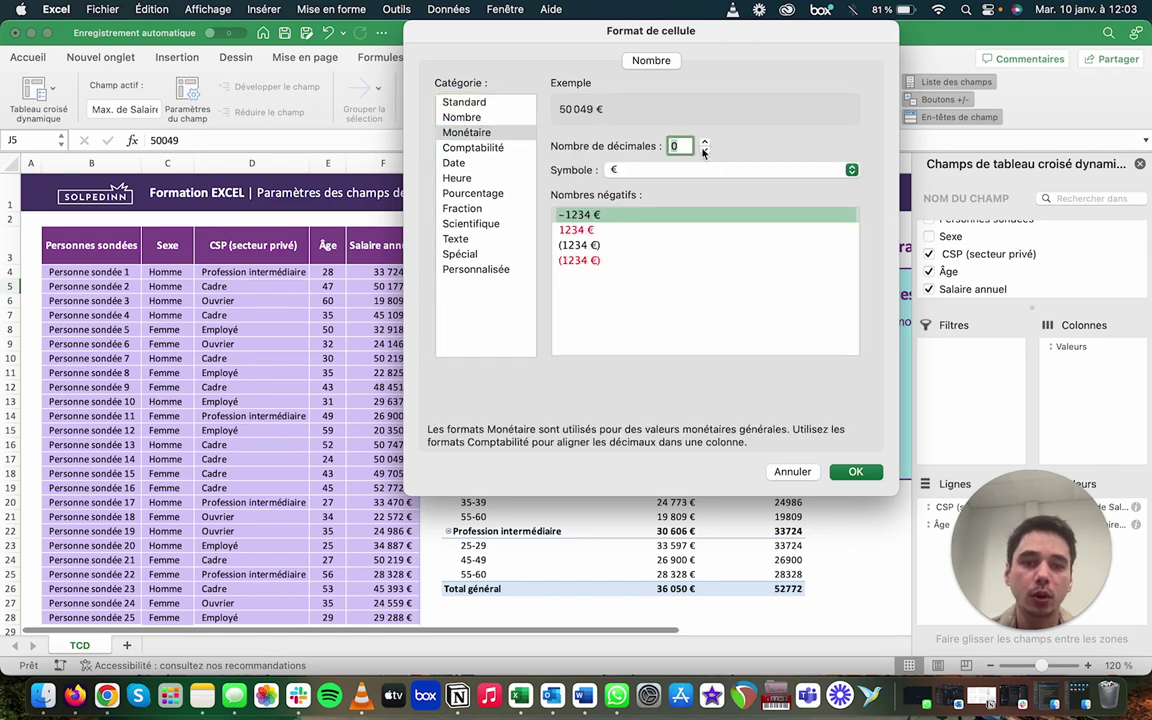
click(856, 472)
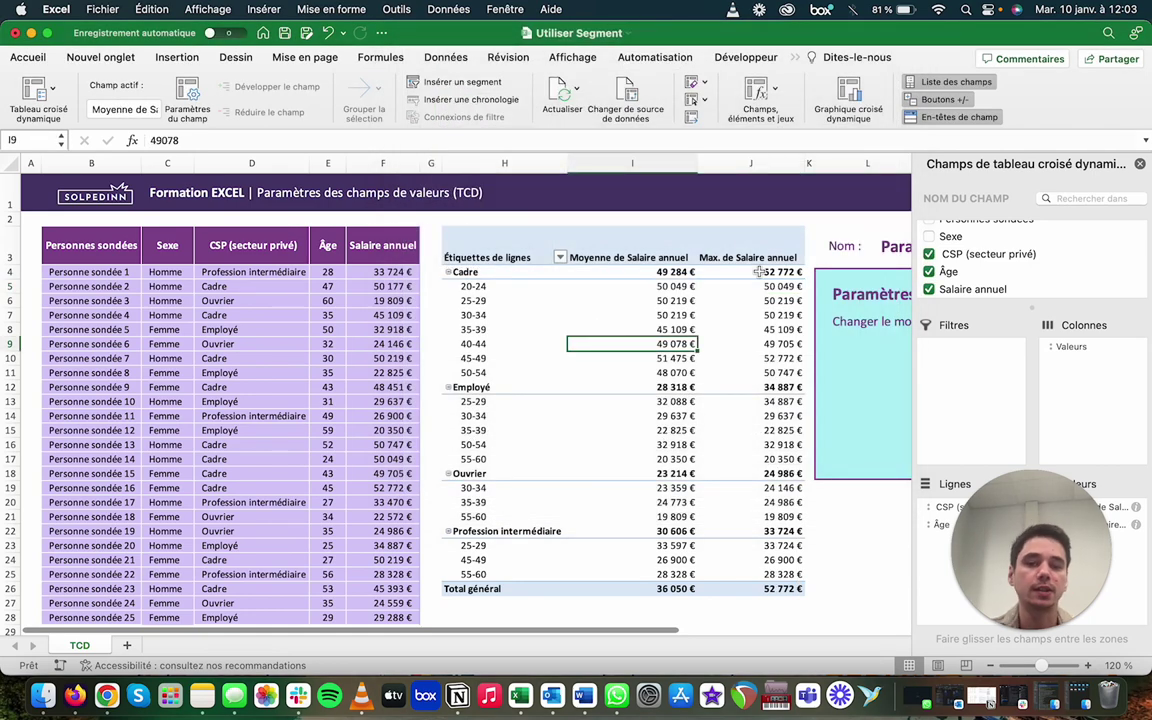